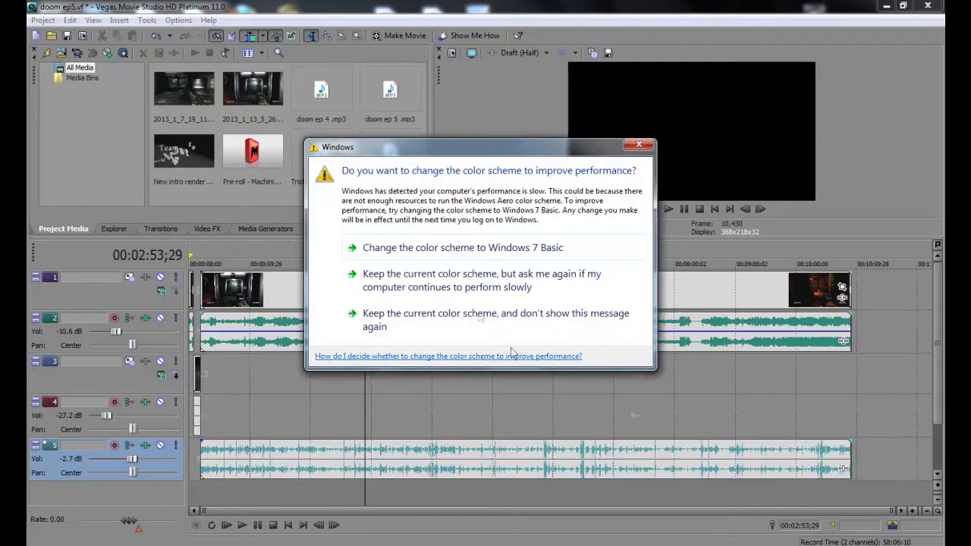
- Keep the current colour scheme, set the edit position to 00:03:50;03, and zoom the timeline in
left_click(486, 294)
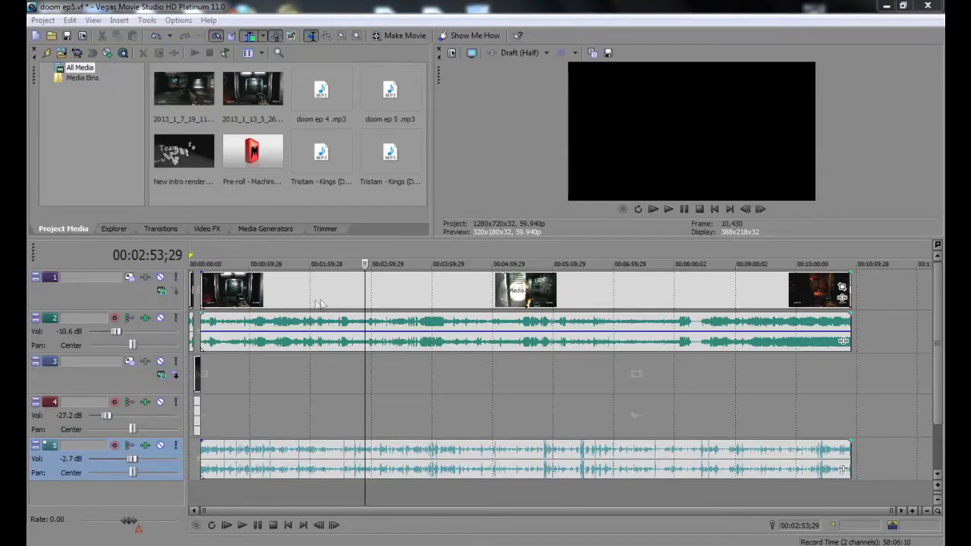
left_click(420, 370)
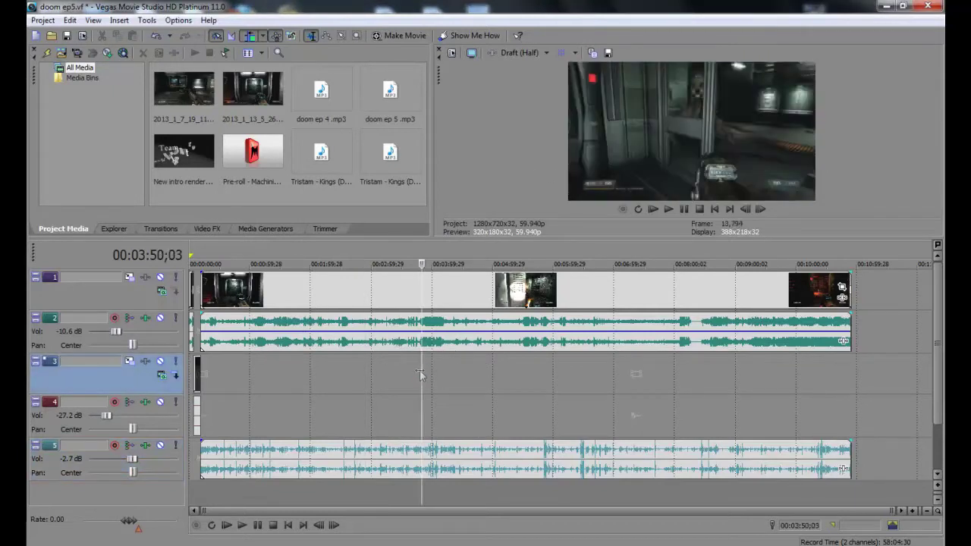
key("Up")
key("Up")
left_click_drag(542, 512, 317, 513)
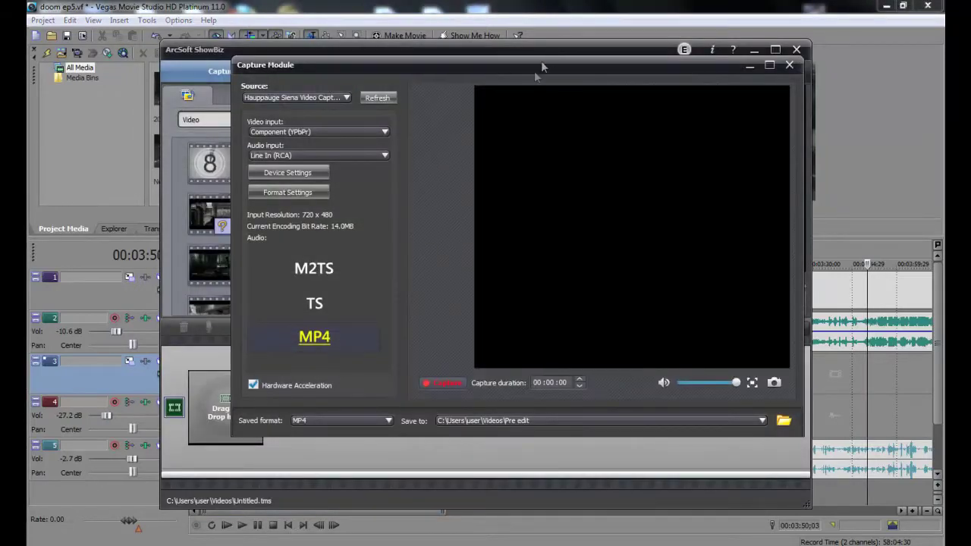
left_click_drag(541, 66, 535, 96)
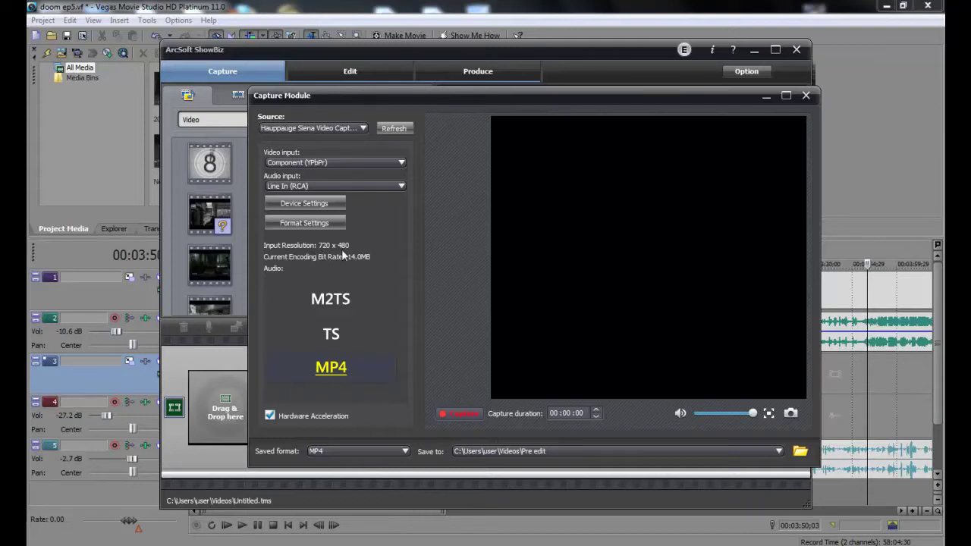
- Open the capture card's Format Settings and show the Hauppauge H264 Encoder tab
left_click(311, 224)
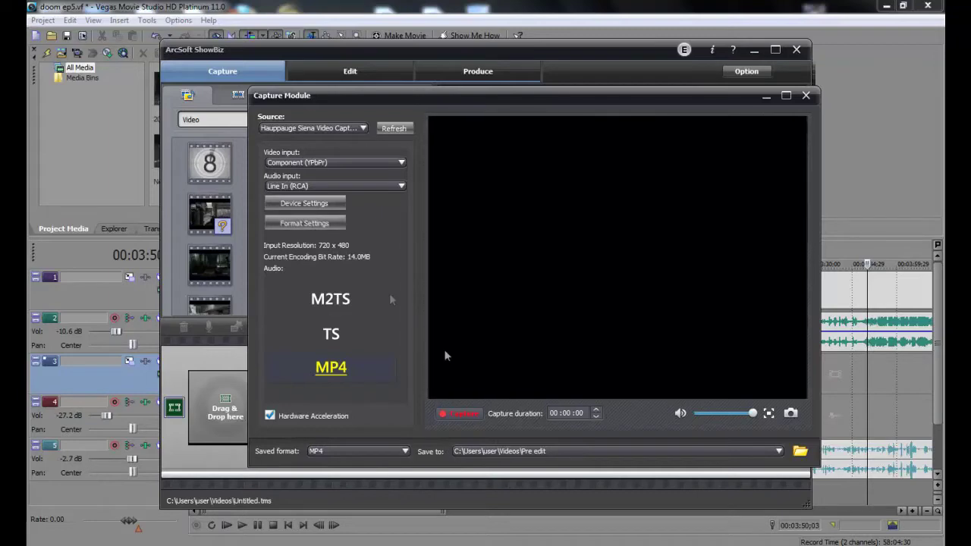
left_click(441, 135)
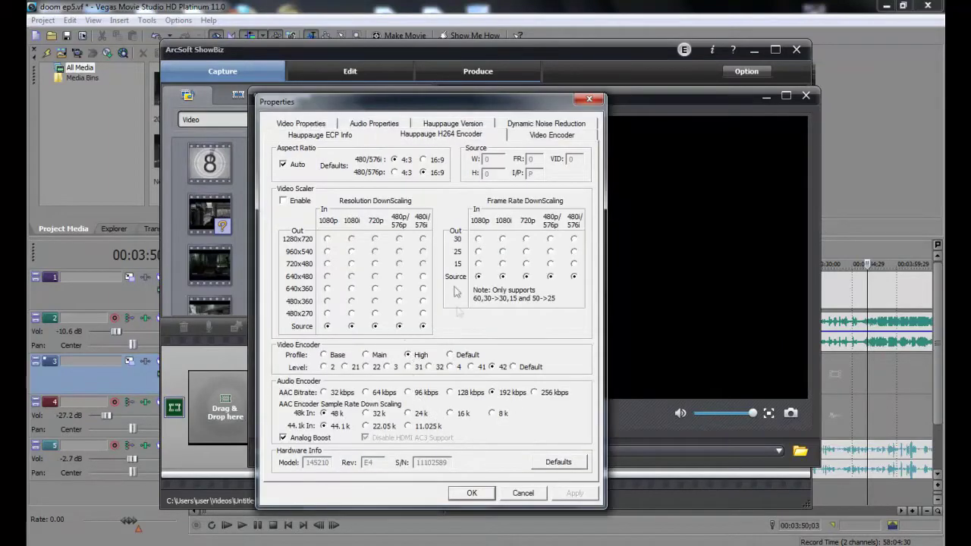
- Review the Video Encoder, Dynamic Noise Reduction, Audio Properties and ECP Info pages, then close Properties
left_click(525, 138)
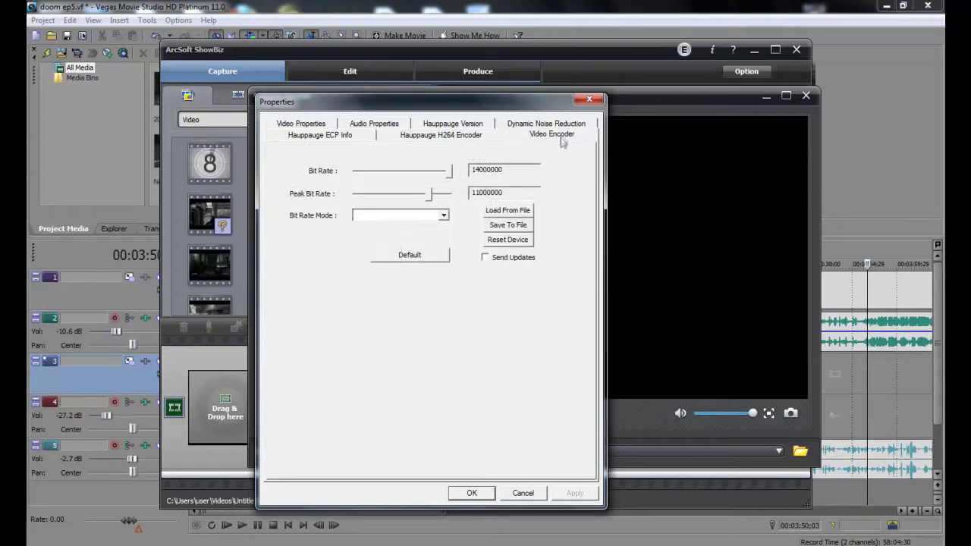
left_click(558, 124)
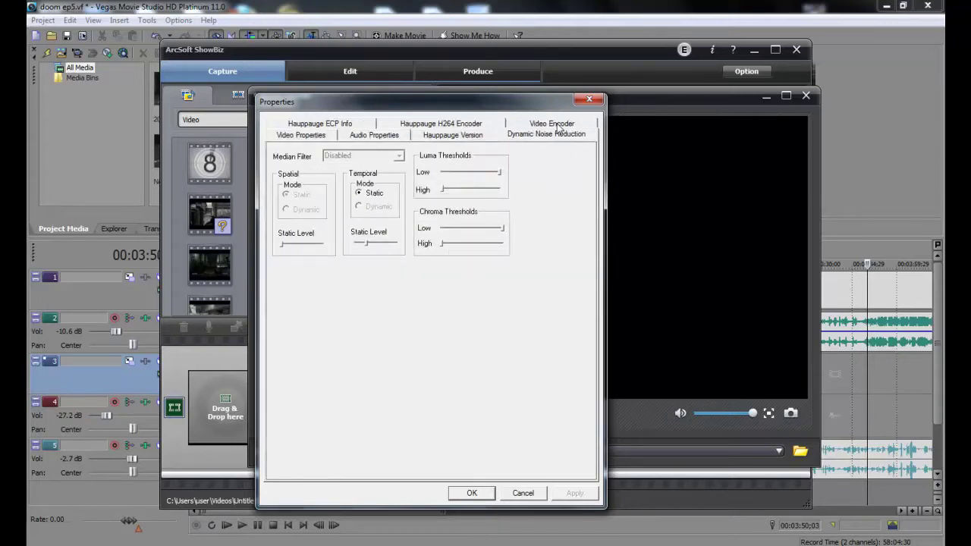
left_click(441, 128)
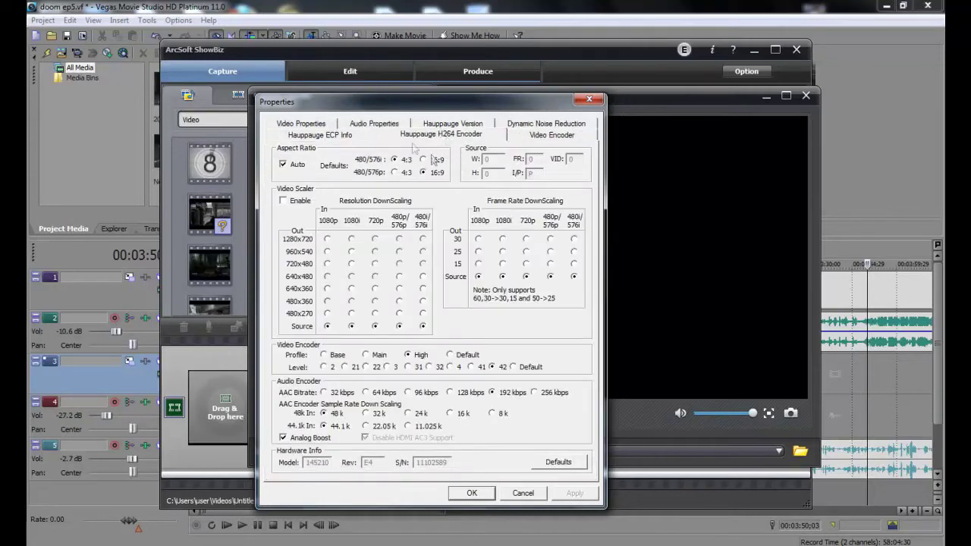
left_click(382, 124)
left_click(308, 125)
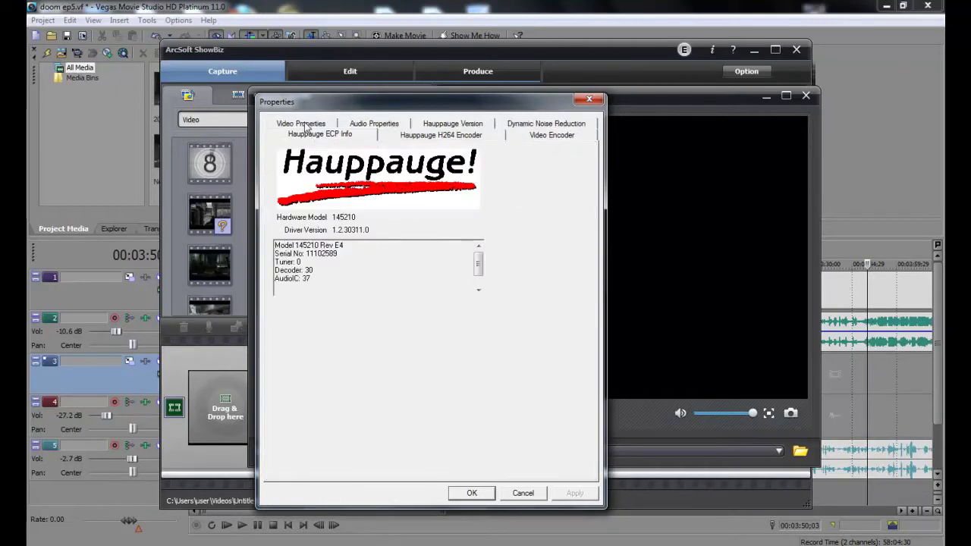
left_click(589, 99)
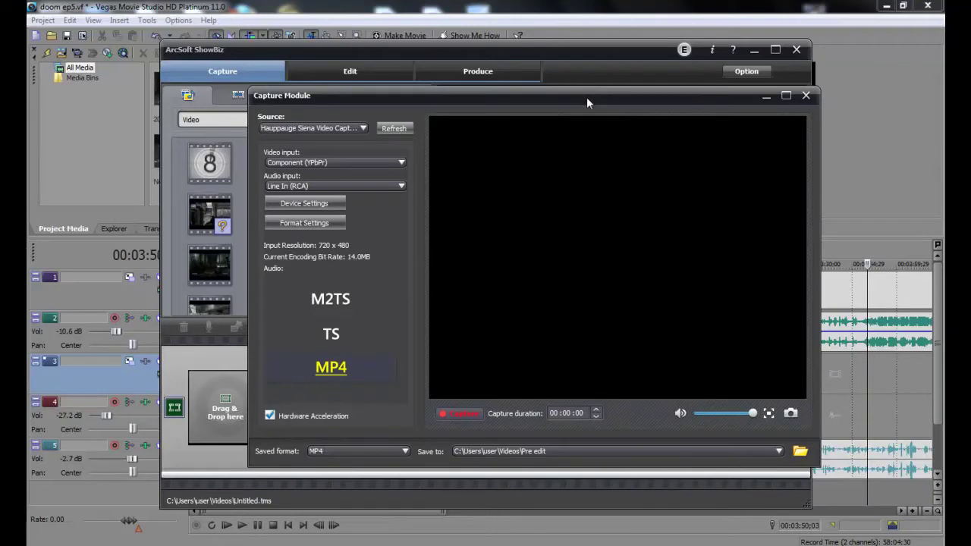
- Shift the Capture Module window aside and bring the Vegas project back to the front
mouse_move(586, 98)
left_mouse_down()
mouse_move(566, 111)
mouse_move(565, 130)
mouse_move(580, 112)
left_mouse_up()
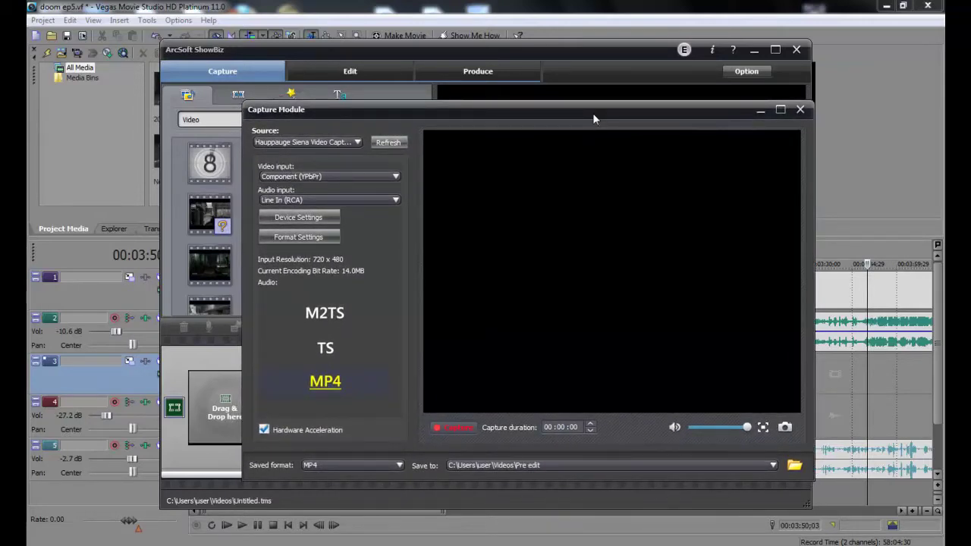
left_click_drag(593, 113, 613, 112)
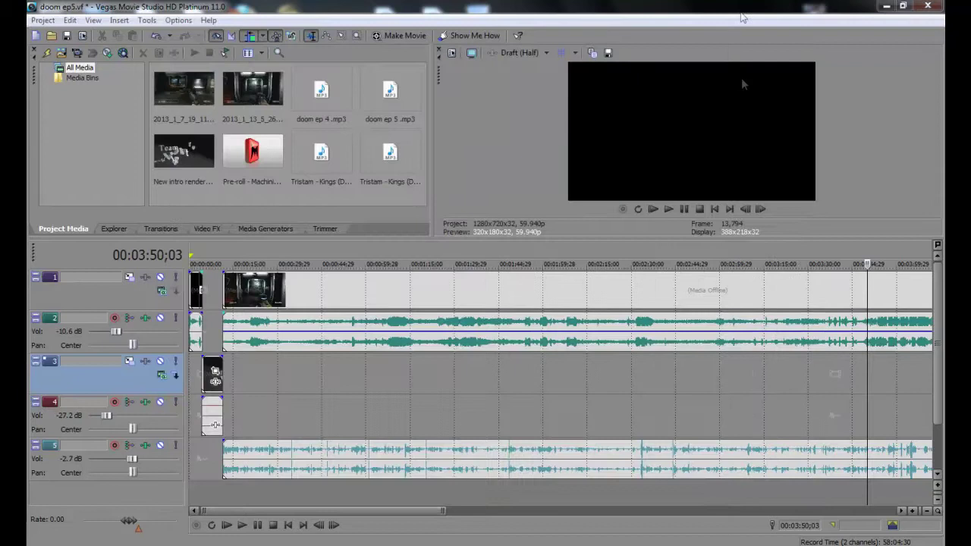
left_click(740, 6)
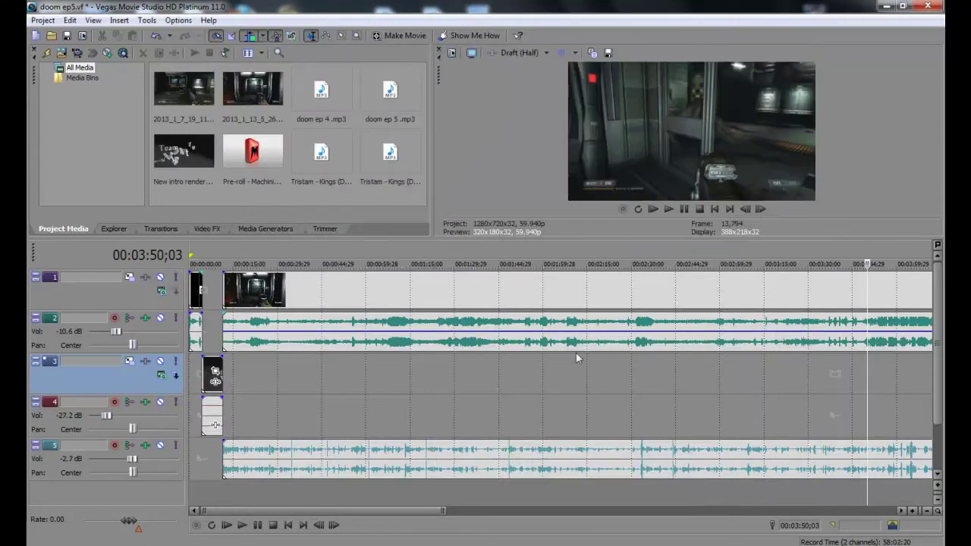
- Move the edit position to 00:02:41;22 on track 5's audio and dismiss the colour-scheme warning
left_click(498, 297)
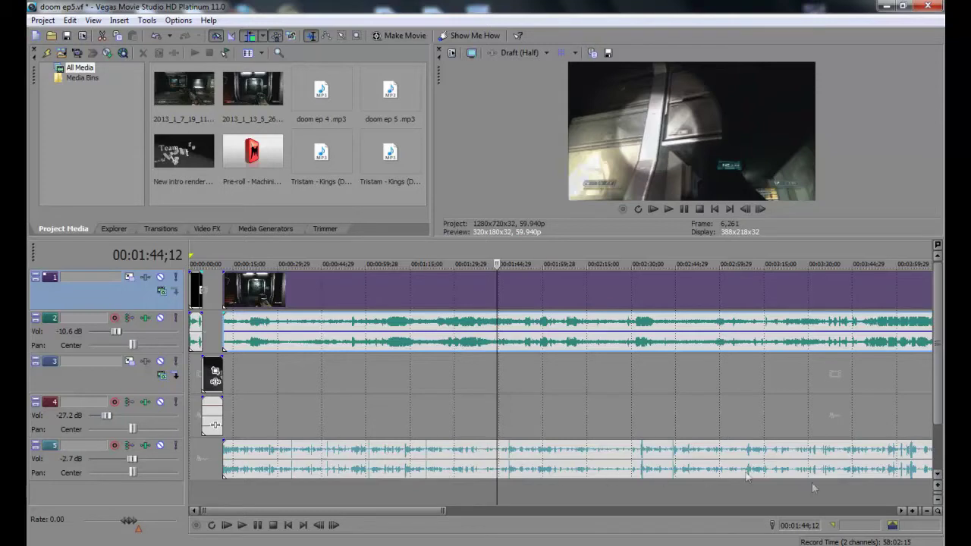
left_click(667, 468)
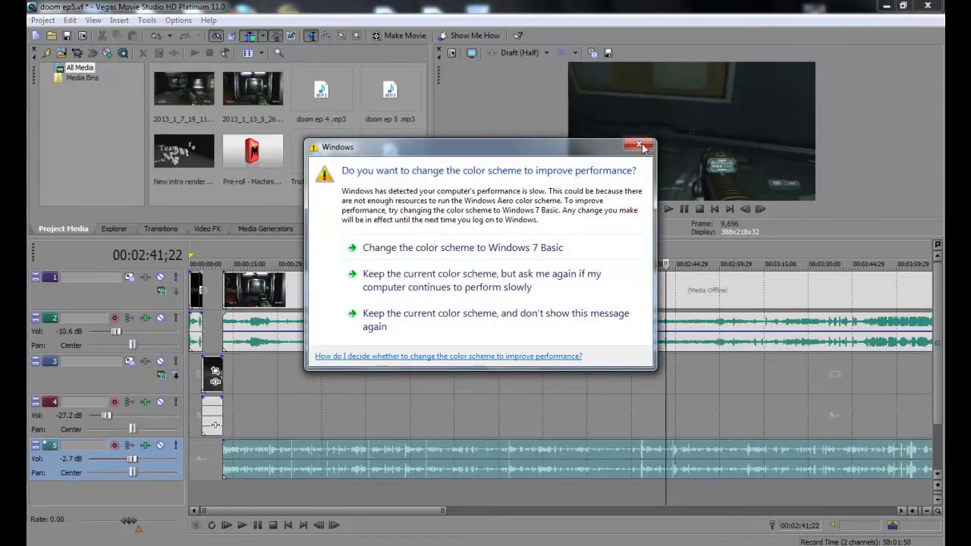
left_click(639, 146)
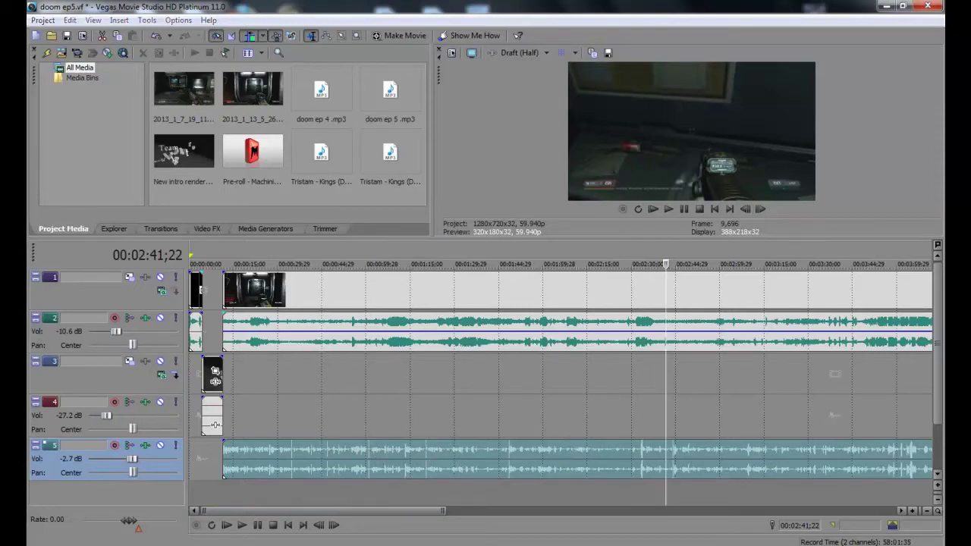
key("alt+Tab")
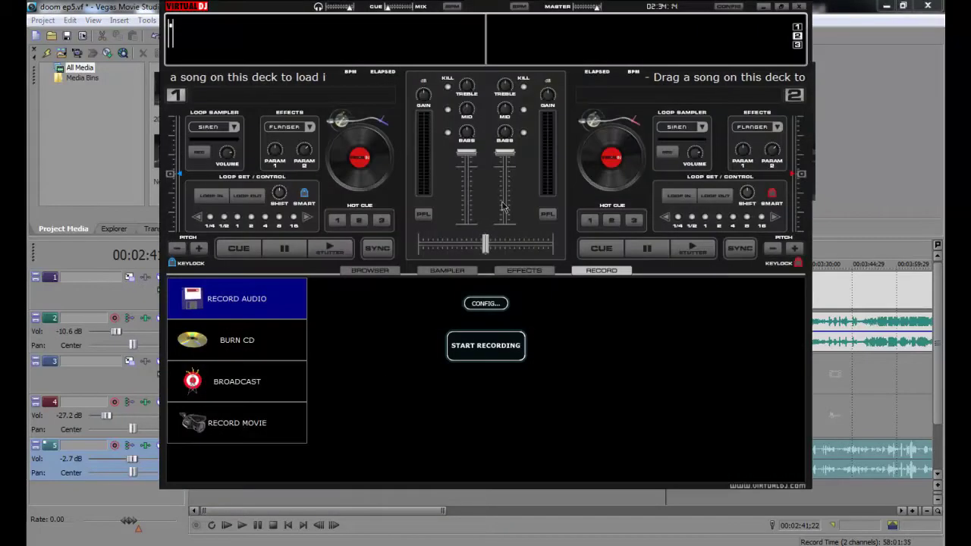
- Check the recorder config's Master + MIC source and Update .mp3 file path, then confirm with OK
left_click(486, 303)
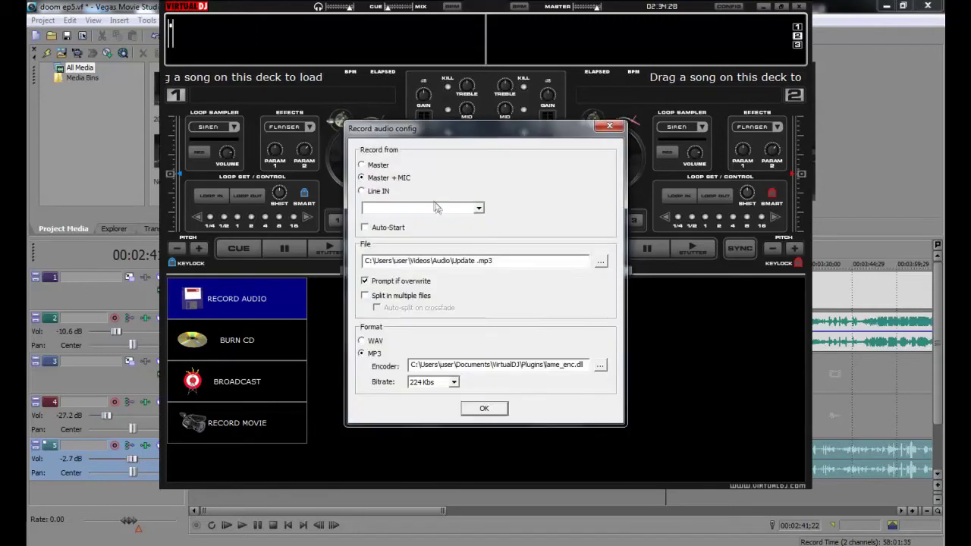
left_click(462, 208)
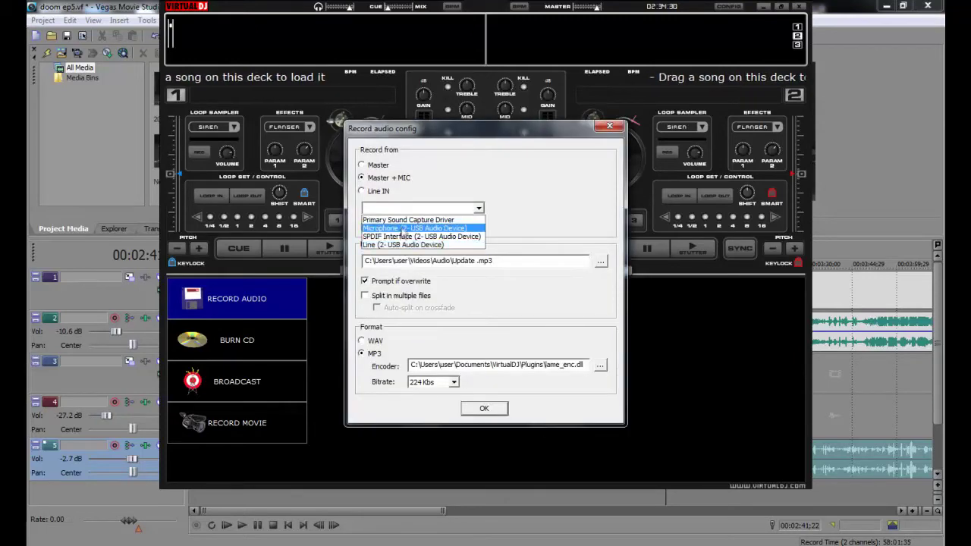
left_click(550, 212)
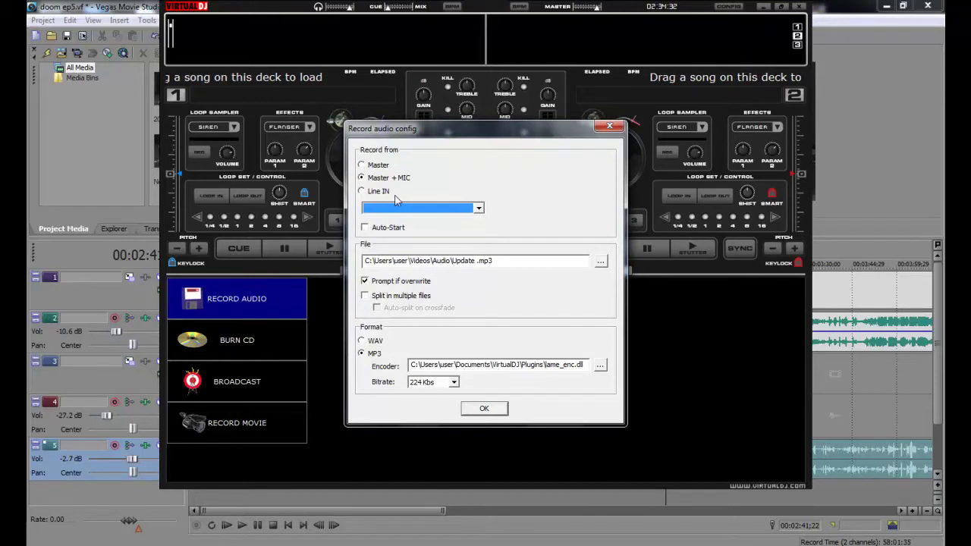
left_click(459, 261)
left_click_drag(476, 265, 460, 265)
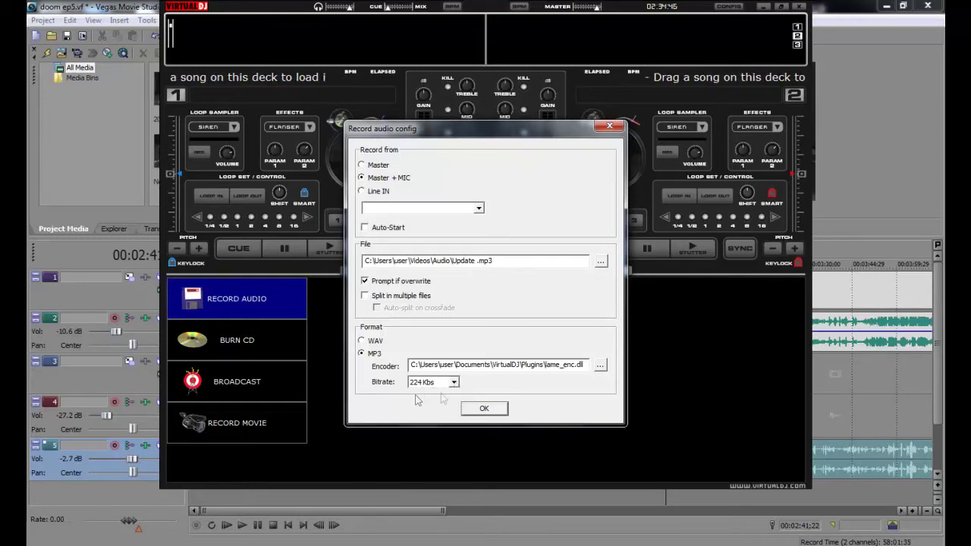
left_click(483, 409)
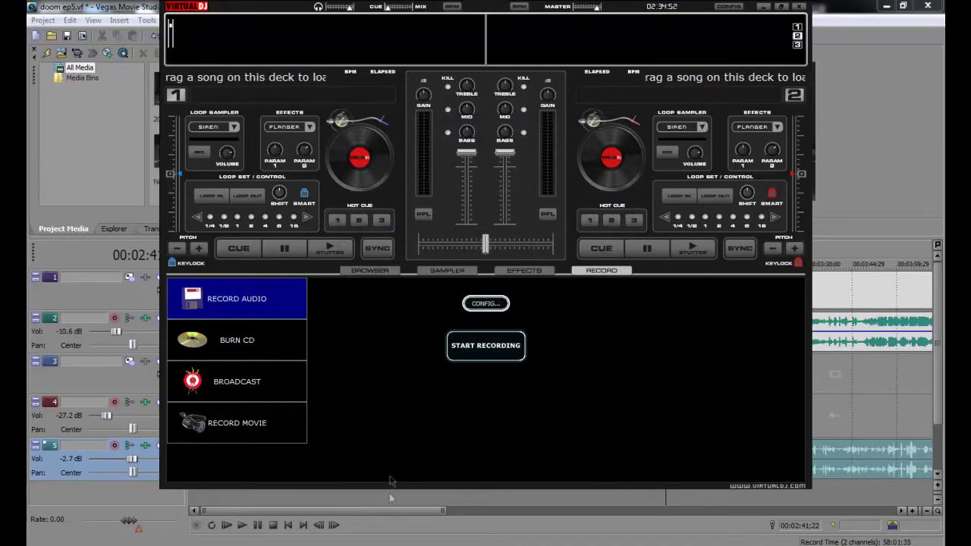
- Open the Pre edit folder and check the length and size of the gameplay MP4
mouse_move(97, 540)
left_click(98, 486)
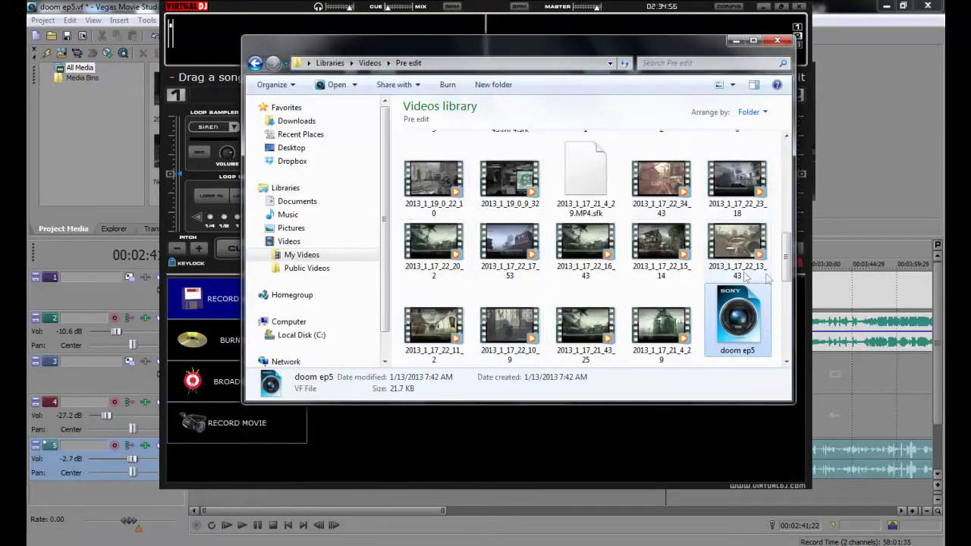
left_click_drag(787, 258, 792, 150)
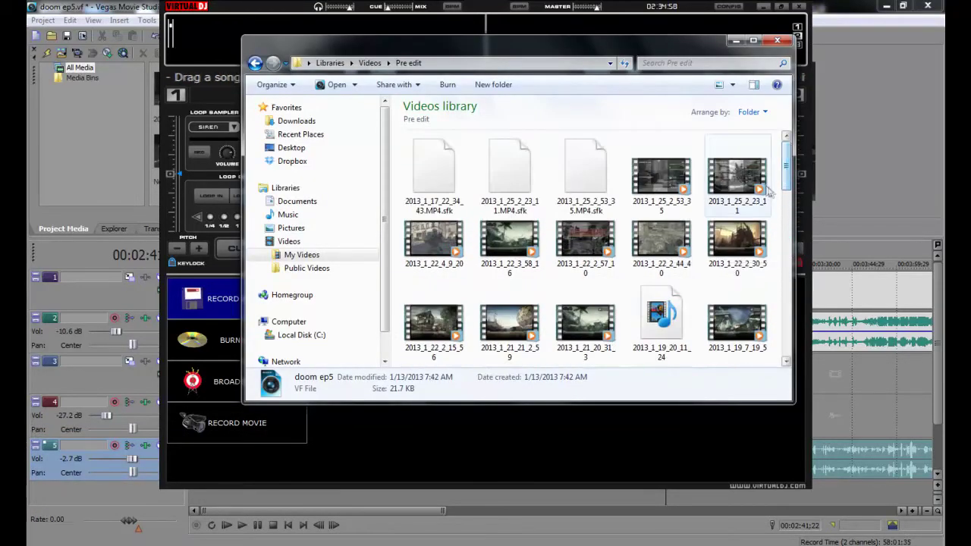
left_click(644, 176)
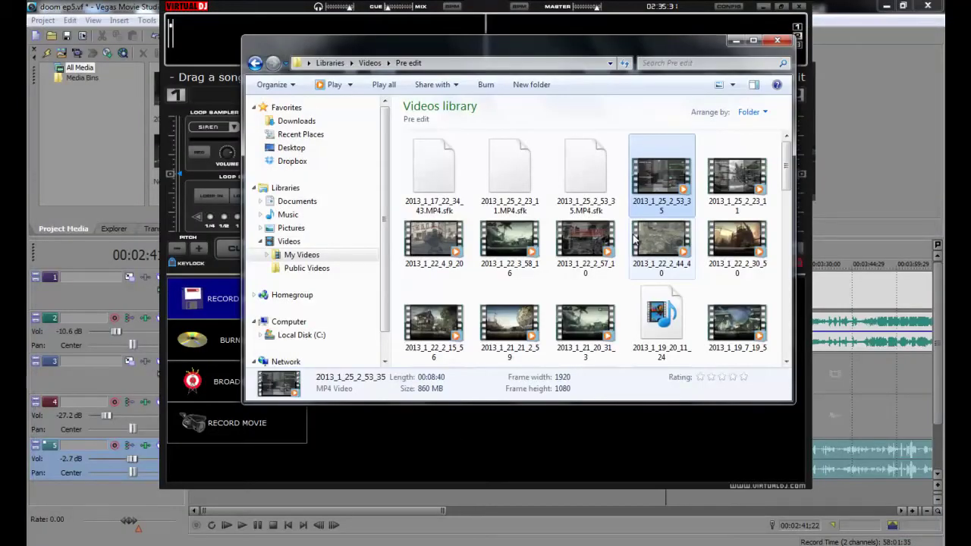
- Go back up to the Videos library, select the Audio folder, and close the window
key("alt+Up")
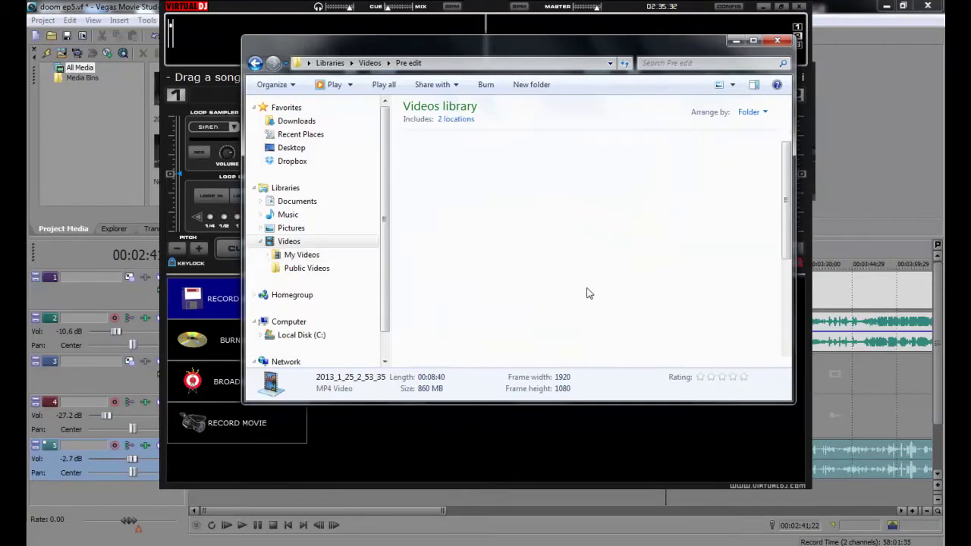
left_click(510, 192)
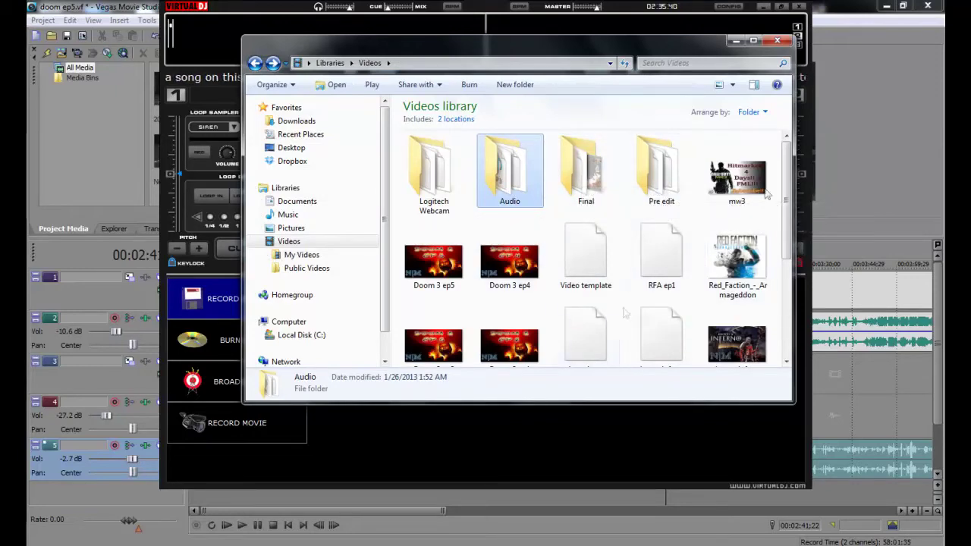
left_click(734, 41)
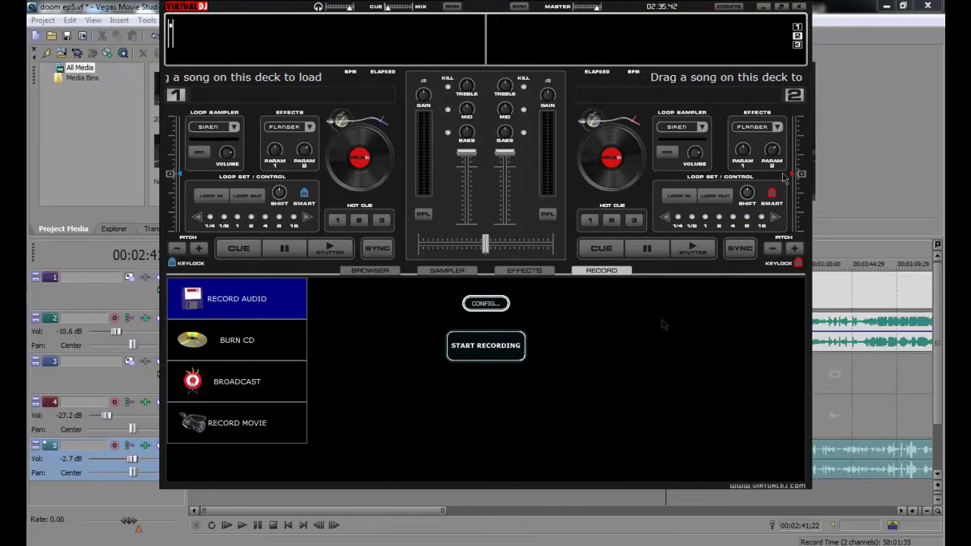
- Return to the Vegas project, leave preview quality unchanged, and select video track 1 at 00:02:41;15
key("alt+Tab")
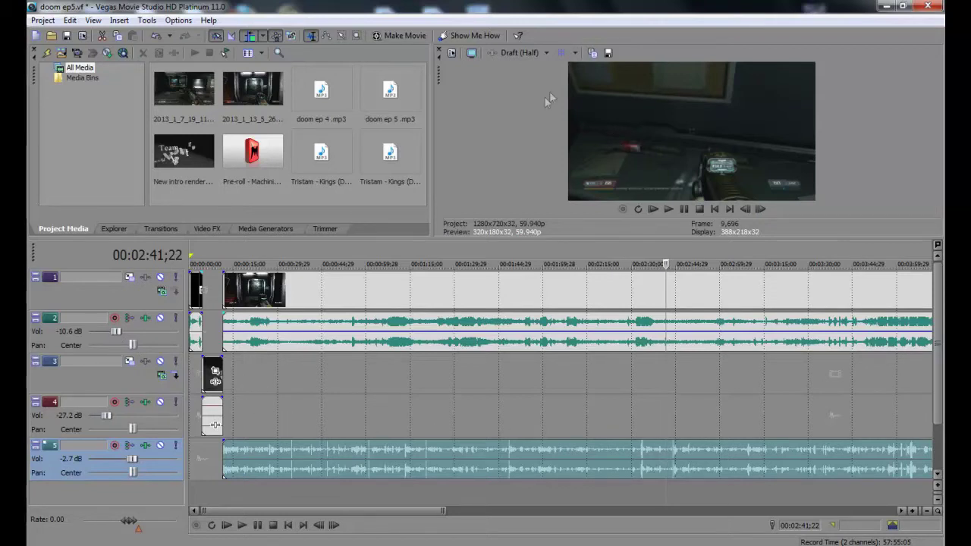
left_click(536, 54)
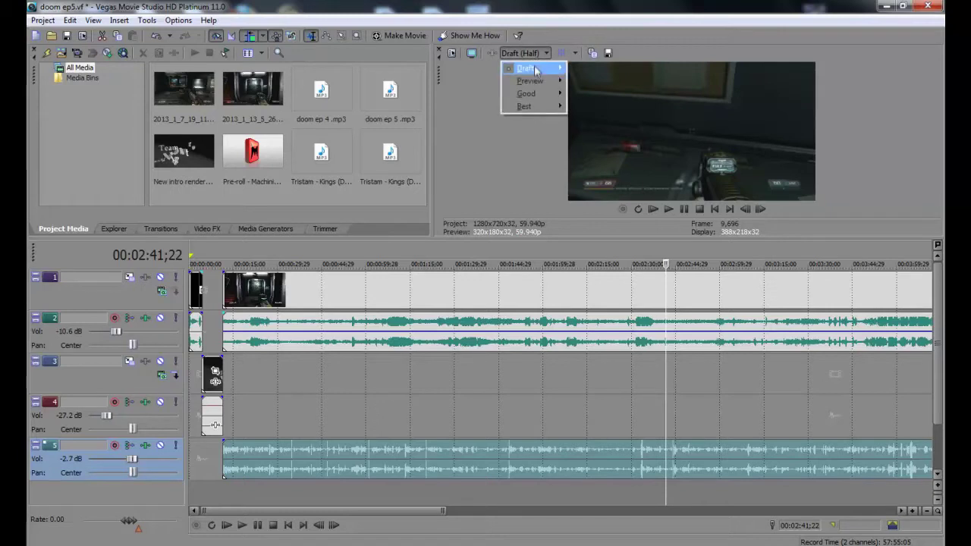
mouse_move(537, 70)
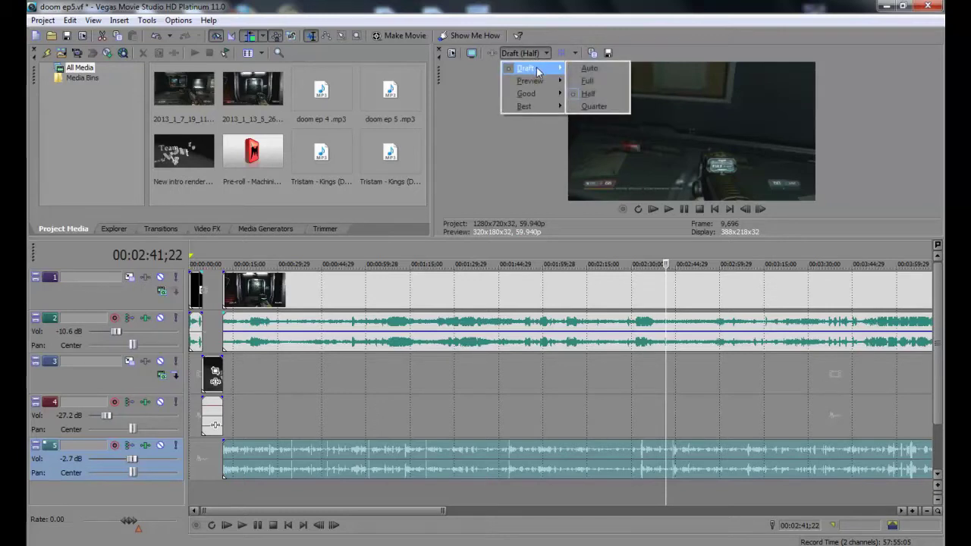
left_click(666, 302)
left_click(667, 297)
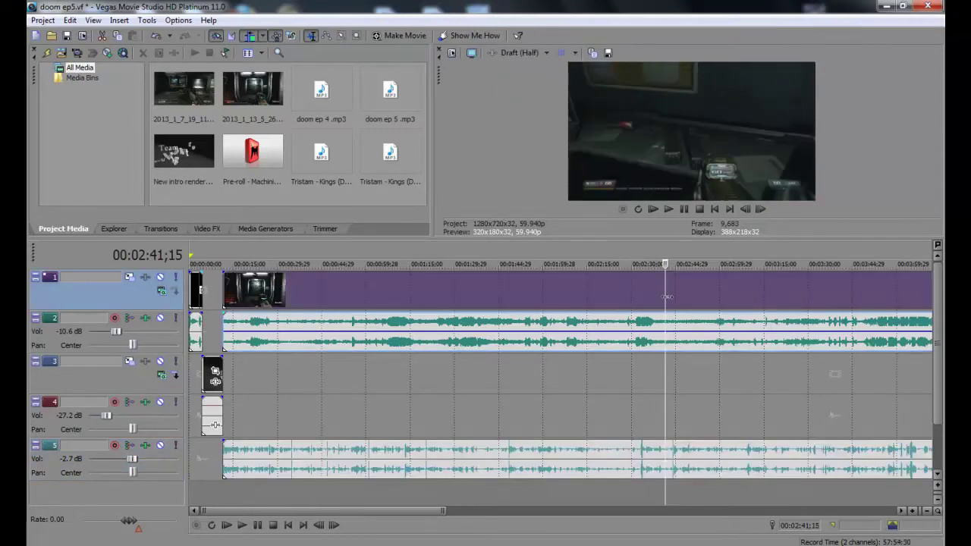
- Scrub the playhead back to 00:00:11;13, play a few seconds of footage, then stop
left_click_drag(666, 298, 362, 298)
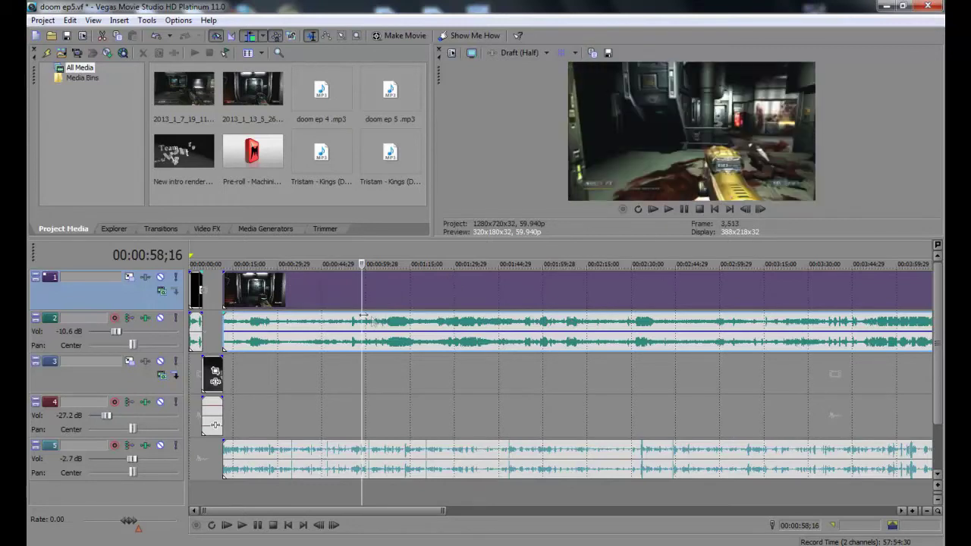
left_click_drag(363, 315, 223, 316)
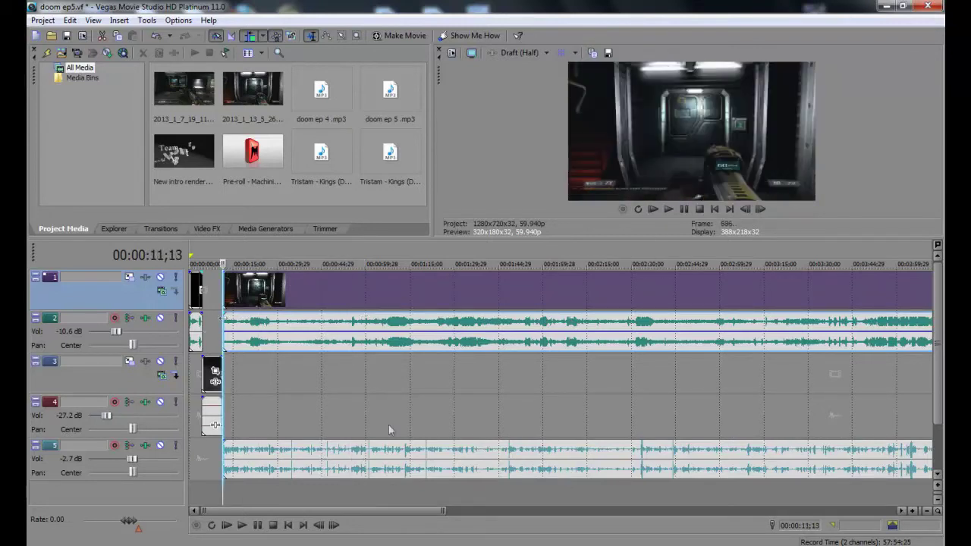
left_click(669, 208)
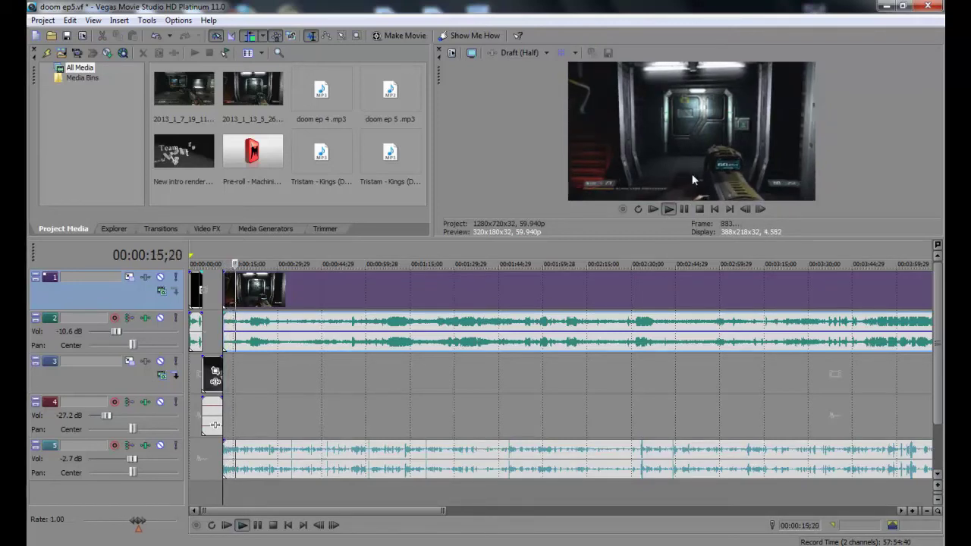
left_click(700, 208)
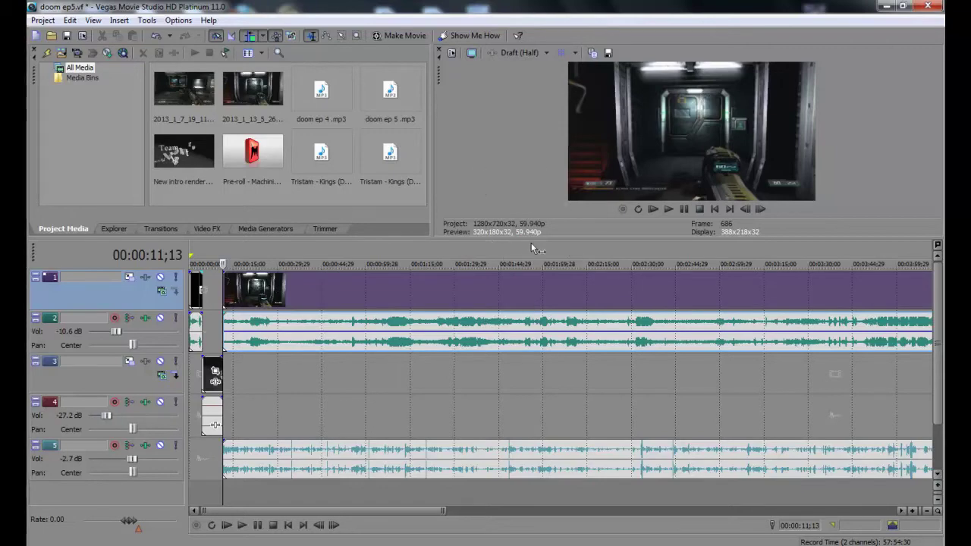
left_click(451, 53)
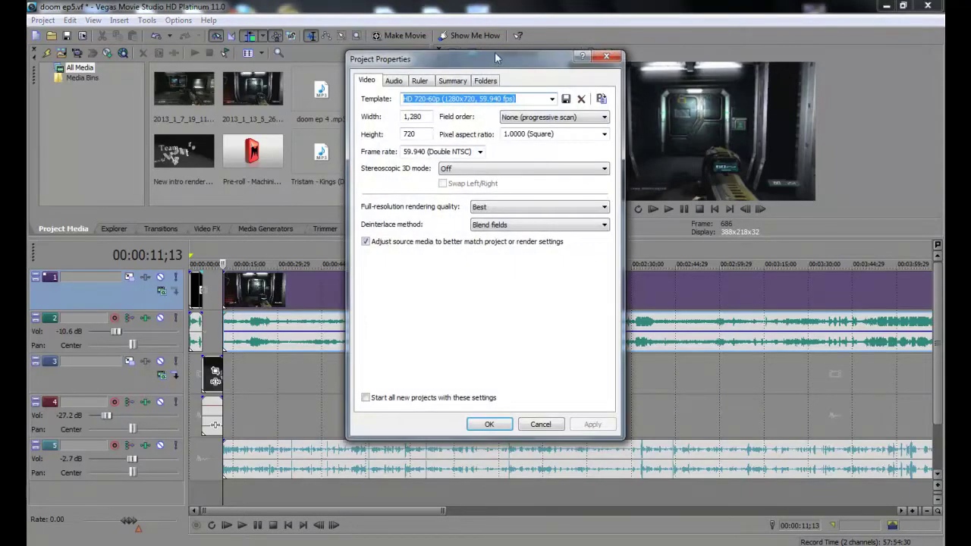
- Start all new projects with these settings and choose the HDV 720-30p 29.970 fps template
left_click_drag(467, 64, 388, 63)
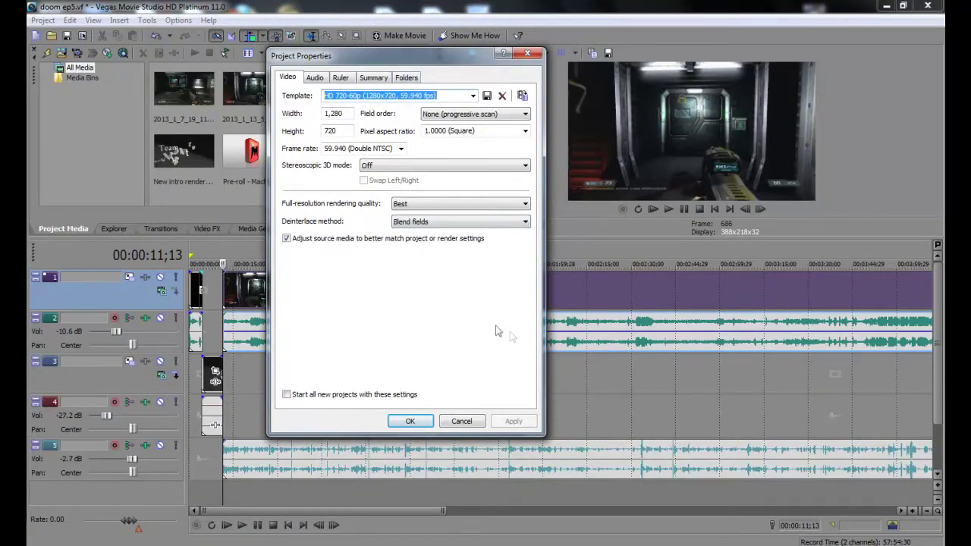
left_click(286, 395)
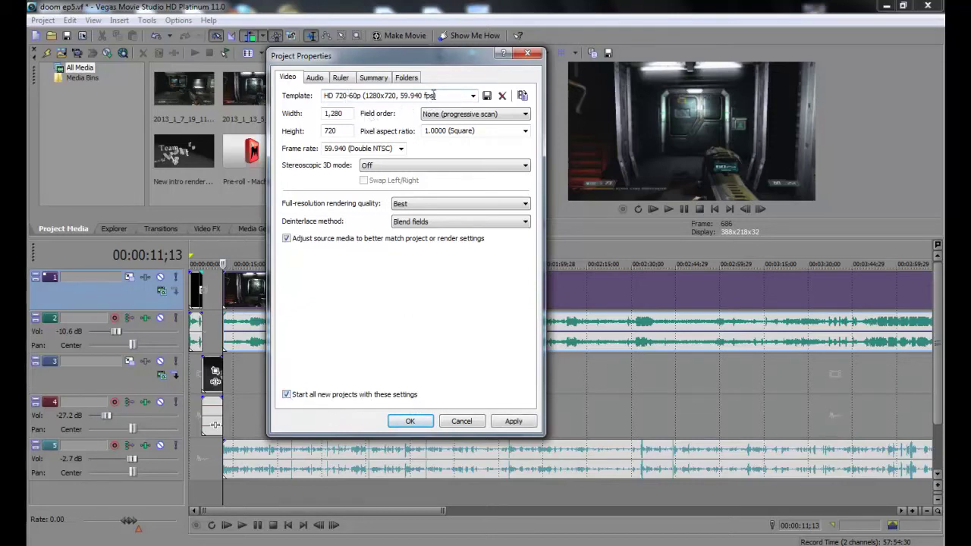
left_click(473, 95)
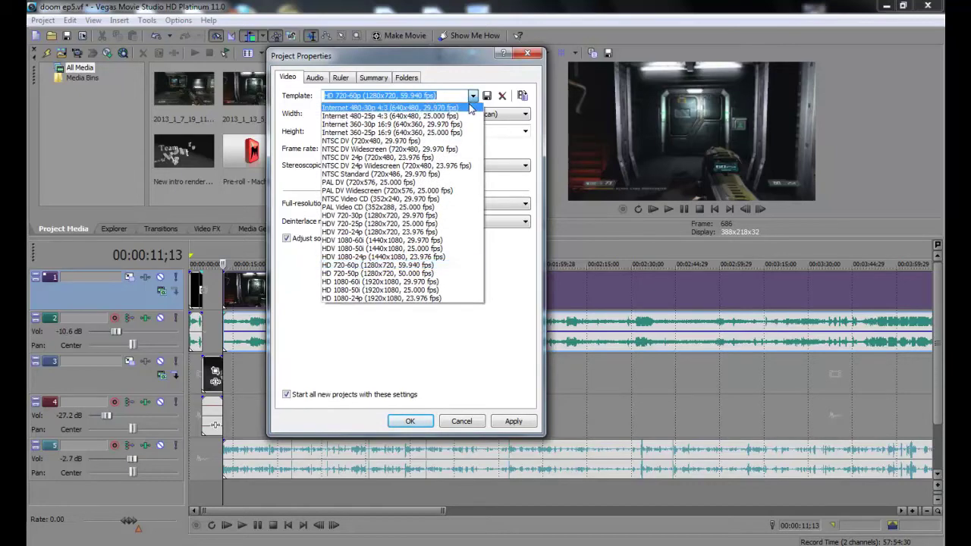
left_click(473, 96)
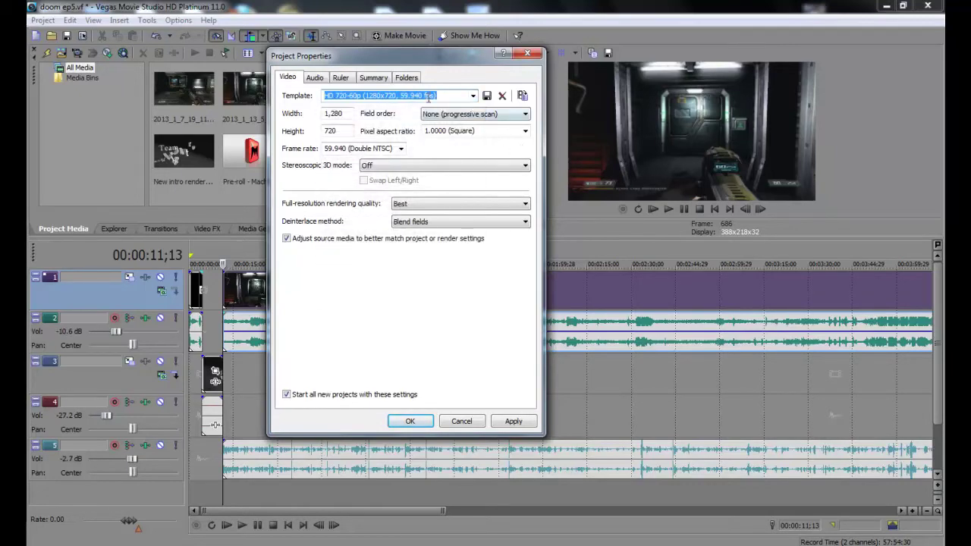
left_click(474, 96)
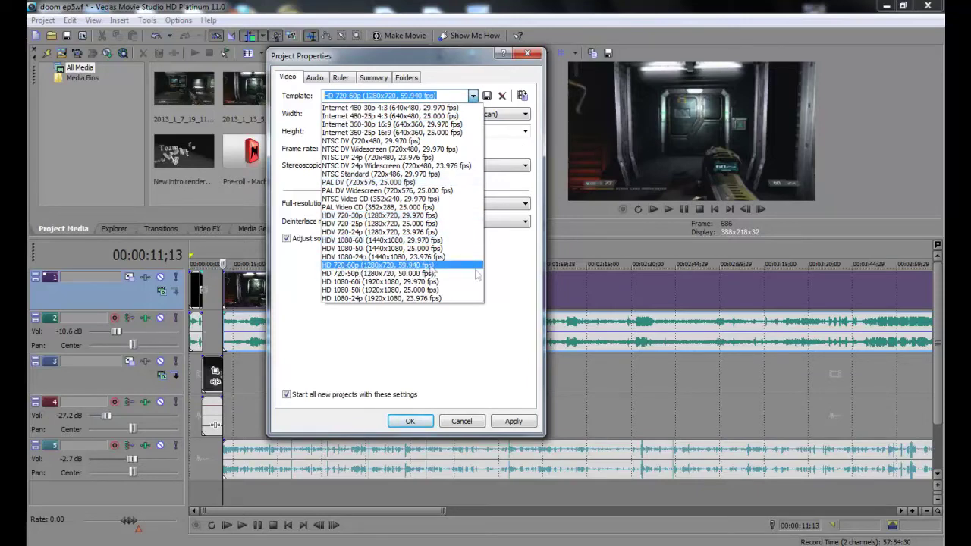
left_click(367, 265)
left_click(473, 96)
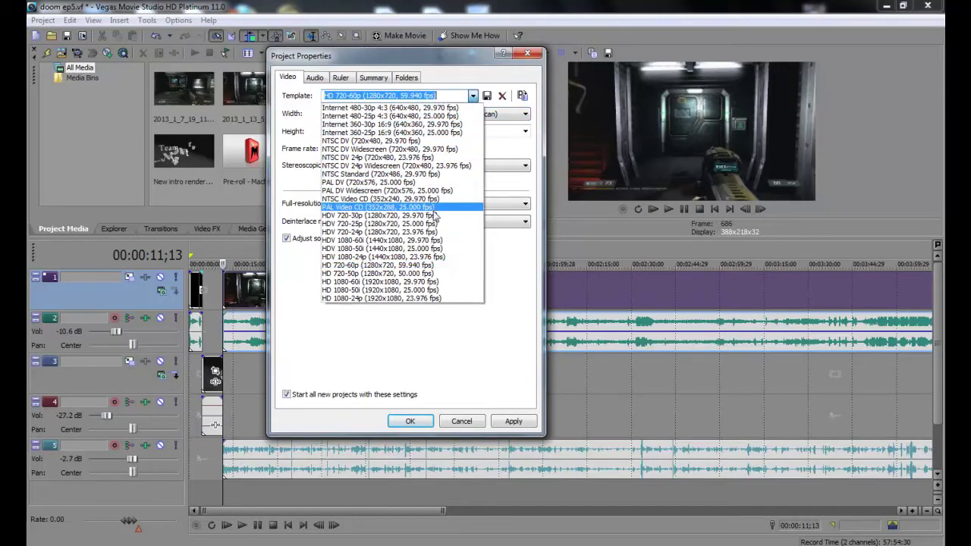
left_click(374, 215)
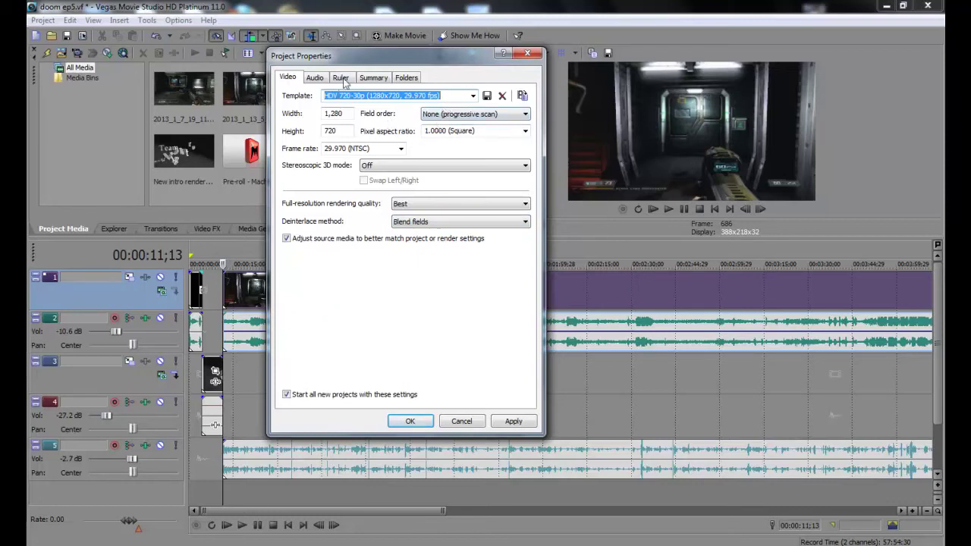
- Review the Audio, Ruler, Summary and Folders pages, then apply and accept the project settings
left_click(315, 78)
left_click(341, 78)
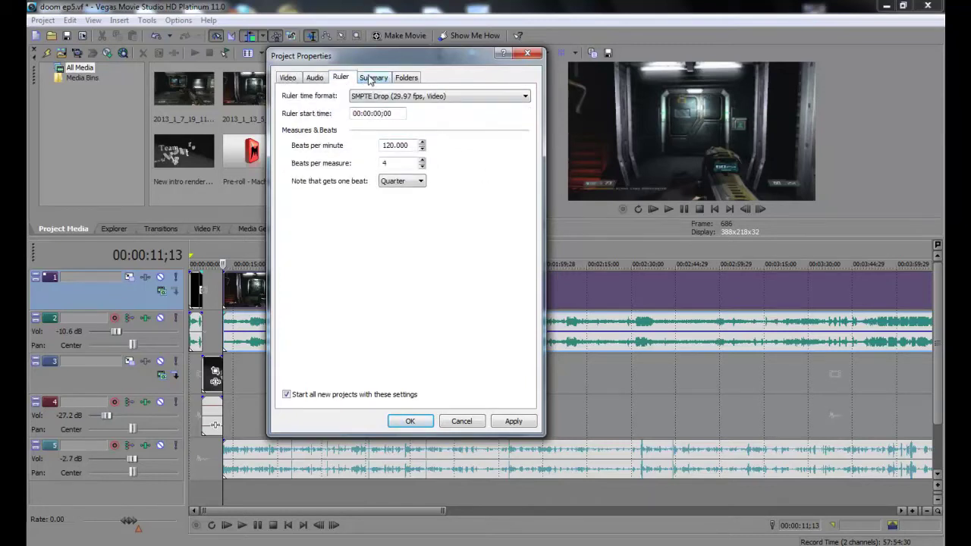
left_click(371, 78)
left_click(407, 78)
left_click(288, 77)
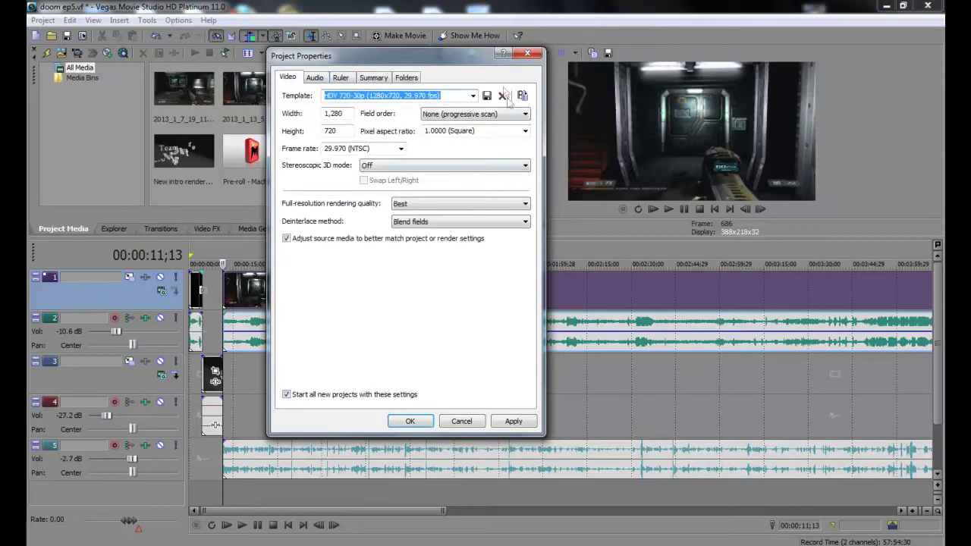
left_click(516, 422)
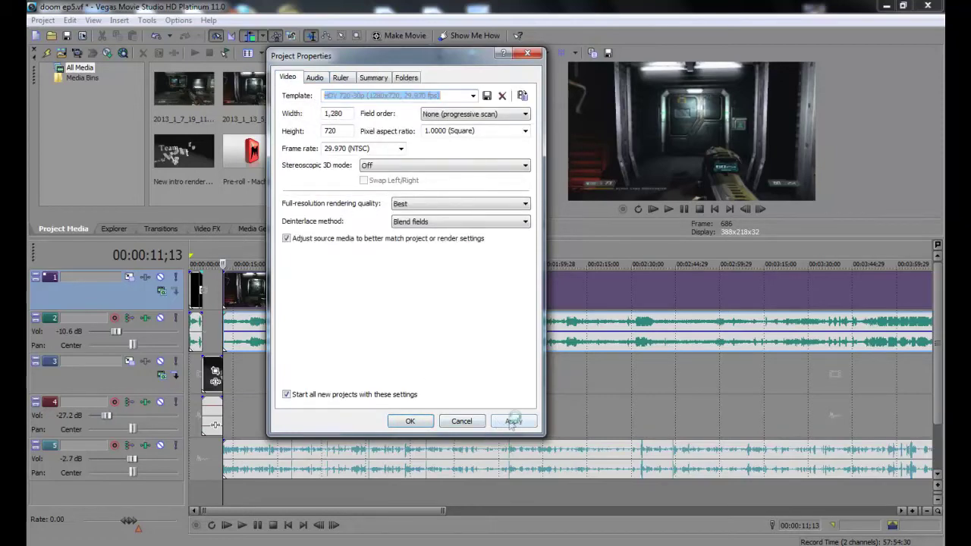
left_click(409, 421)
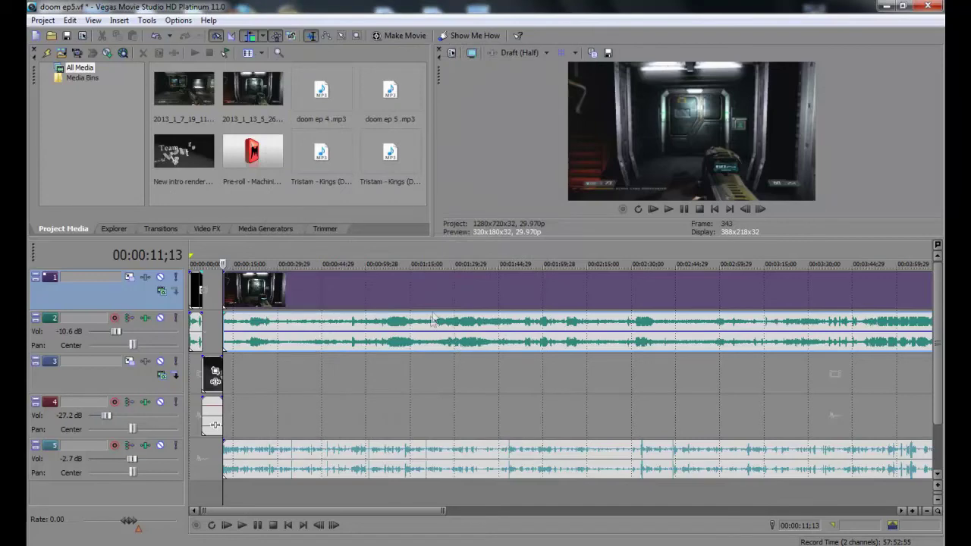
- Set the gameplay clip's properties to Disable resample, briefly switching to Smart resample before disabling again
right_click(407, 300)
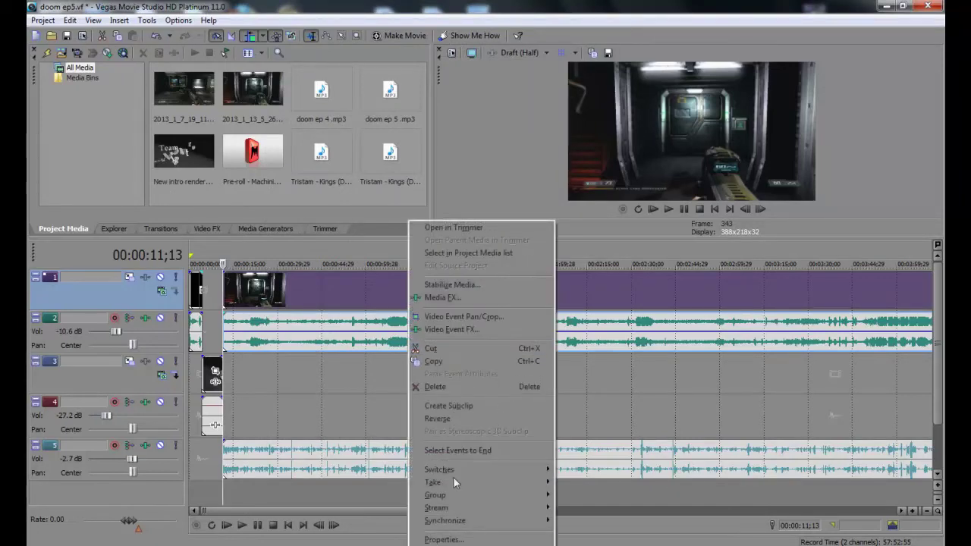
left_click(444, 531)
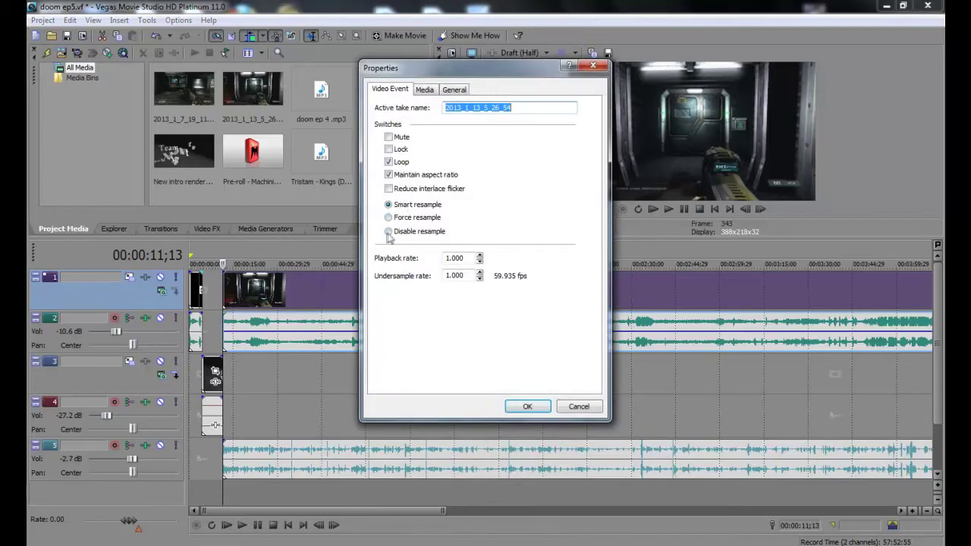
left_click(389, 235)
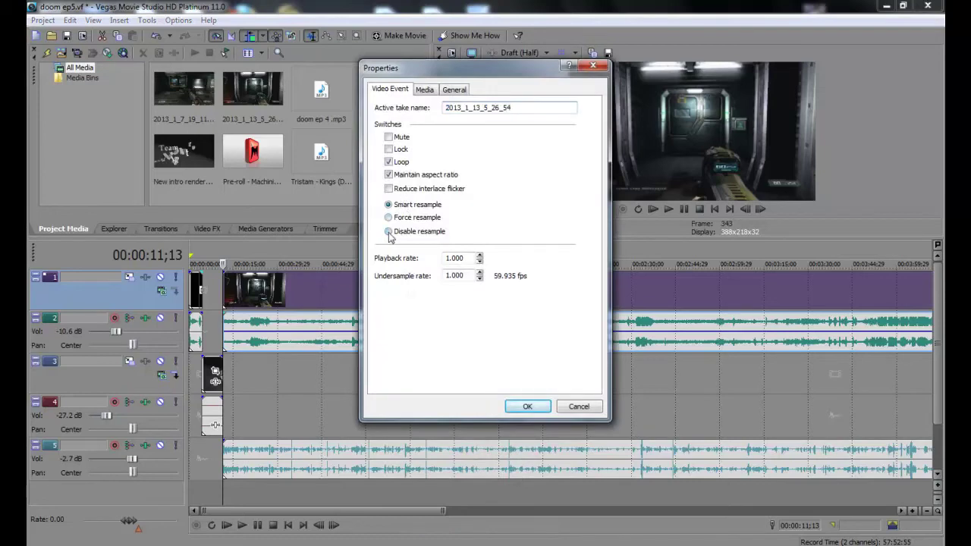
left_click(530, 407)
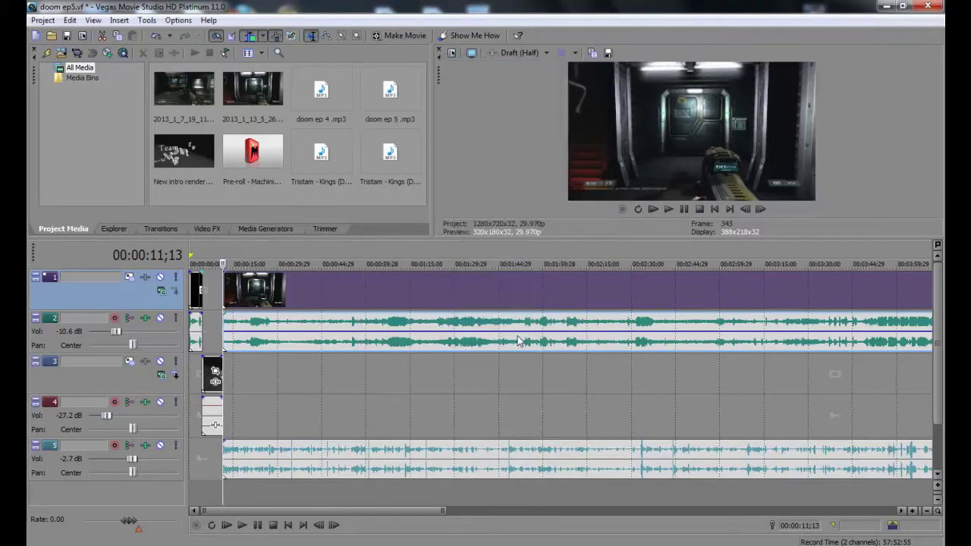
right_click(324, 282)
left_click(387, 536)
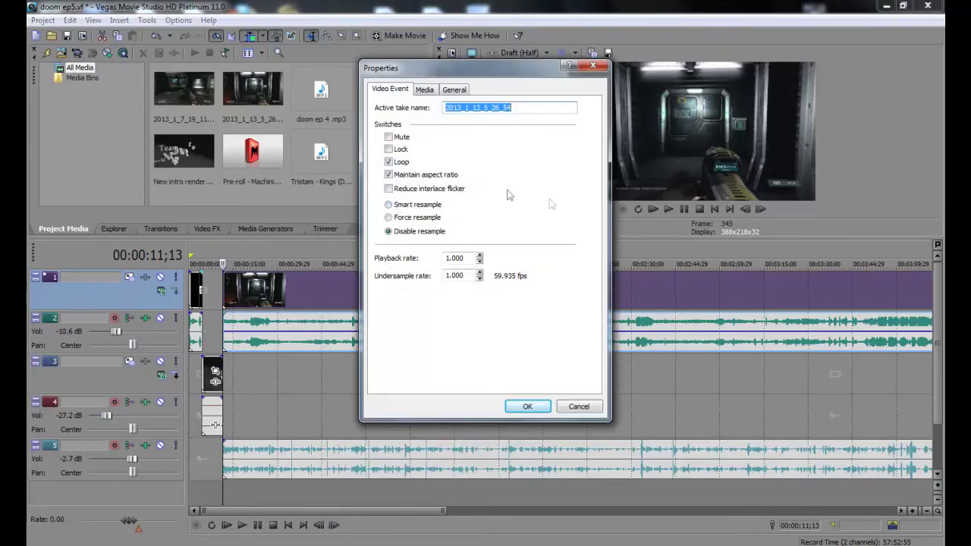
left_click(390, 208)
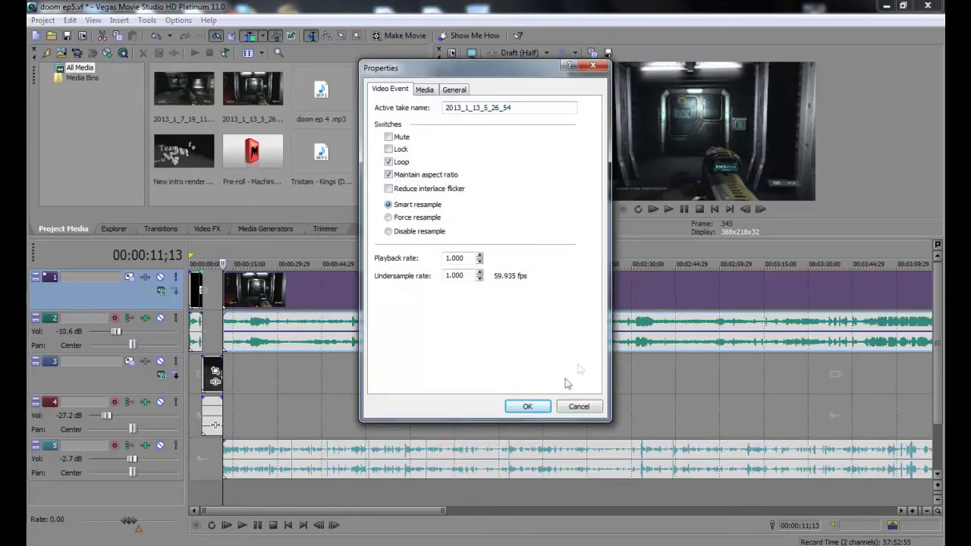
left_click(526, 407)
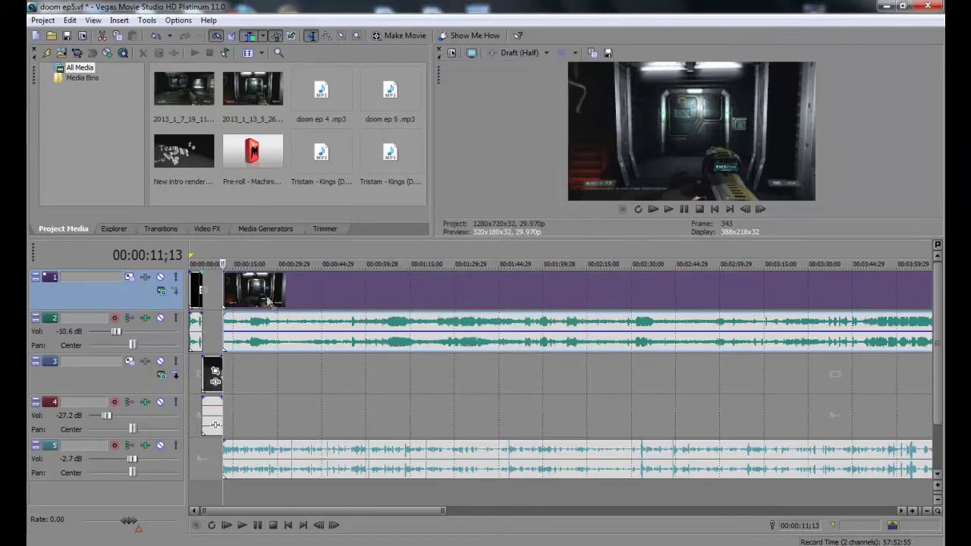
right_click(320, 284)
left_click(365, 521)
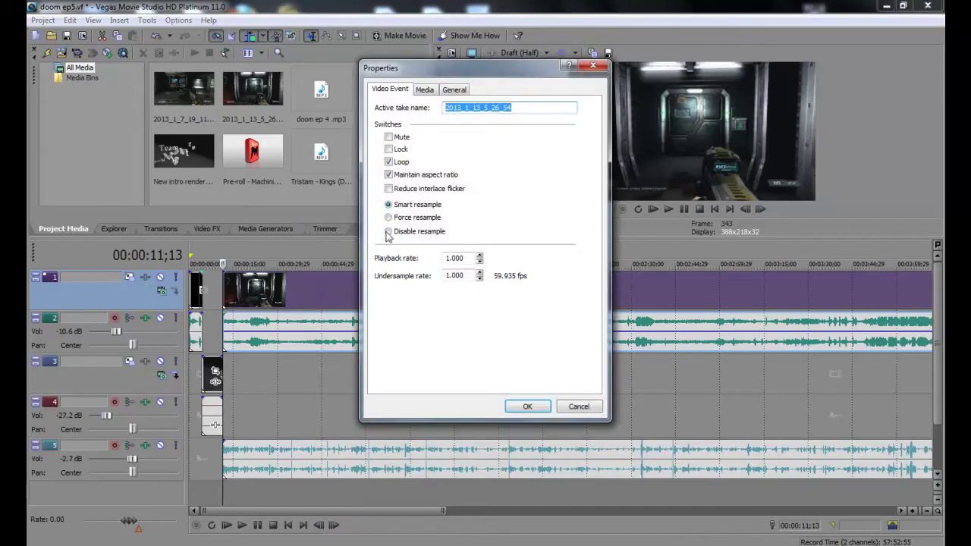
left_click(388, 232)
left_click(524, 407)
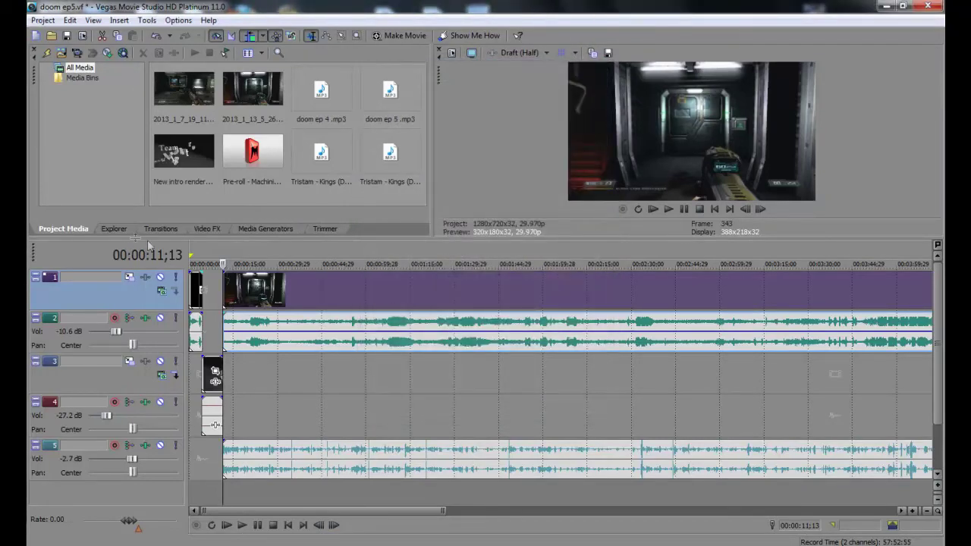
- Apply the Brightness and Contrast effect's Reset to None preset to the gameplay clip
left_click(216, 229)
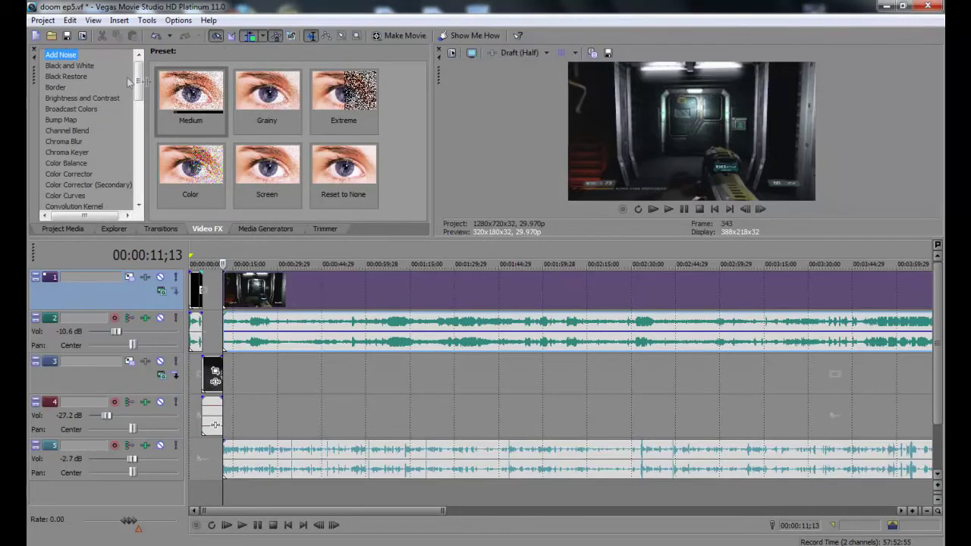
left_click_drag(145, 85, 154, 85)
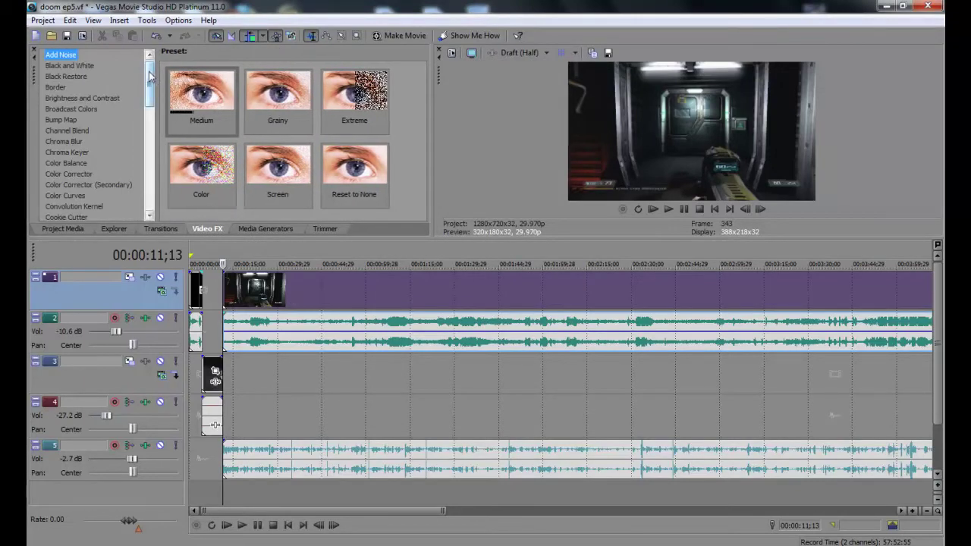
scroll(152, 86, "down", 1)
left_click(100, 88)
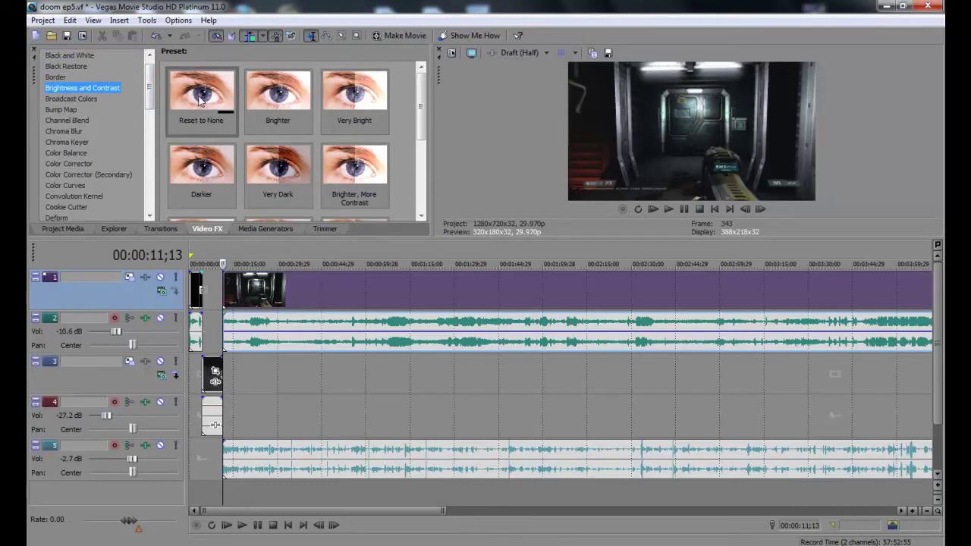
left_click_drag(193, 93, 398, 287)
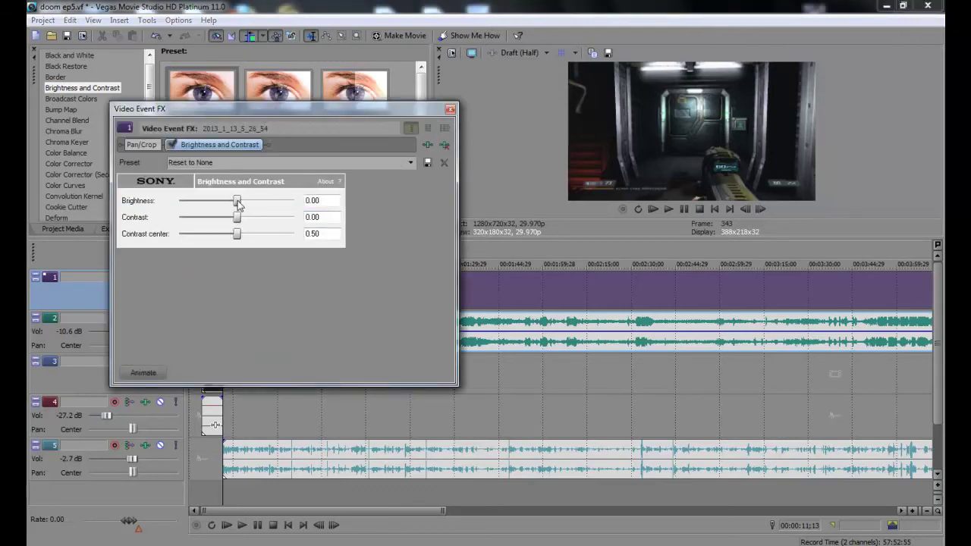
- Raise the effect's contrast to 0.10, leaving brightness at 0.00
scroll(238, 205, "down", 1)
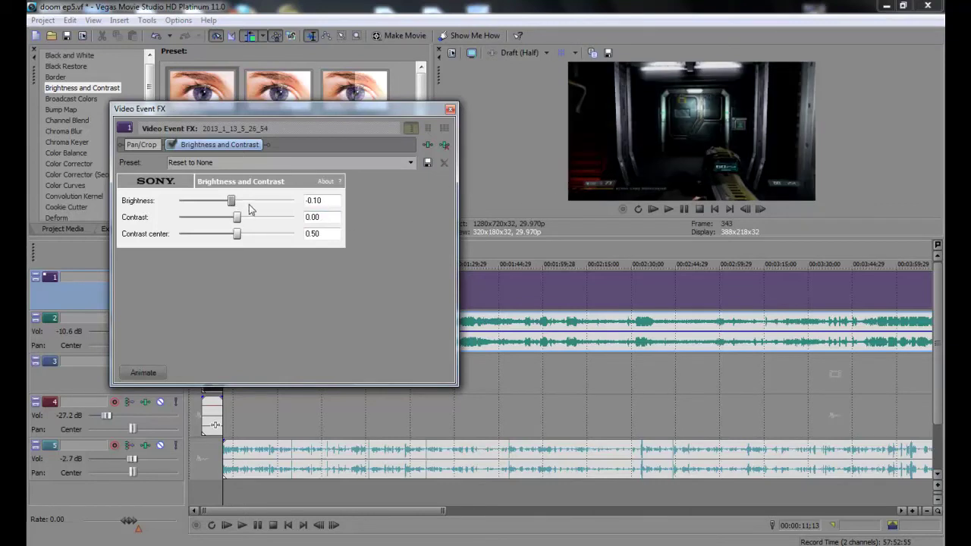
scroll(250, 209, "up", 1)
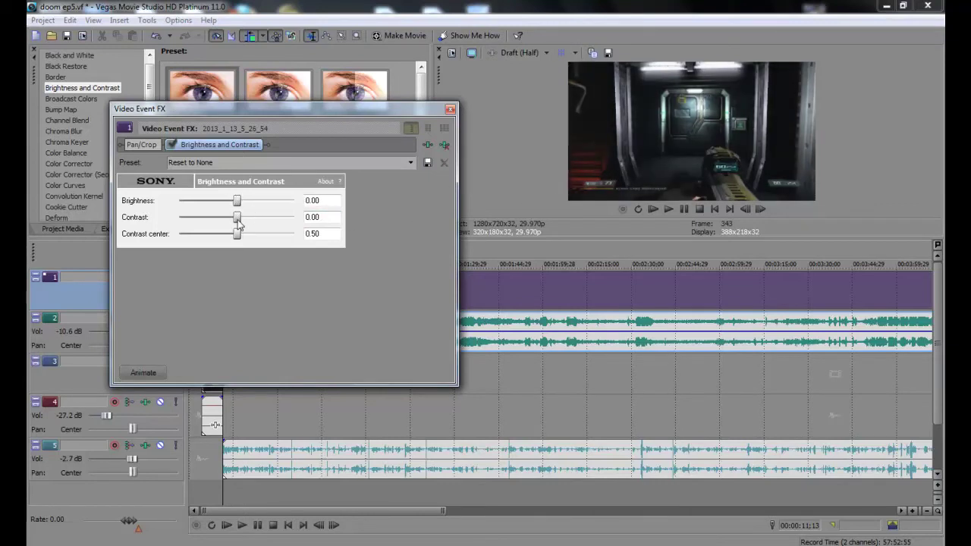
scroll(238, 222, "up", 1)
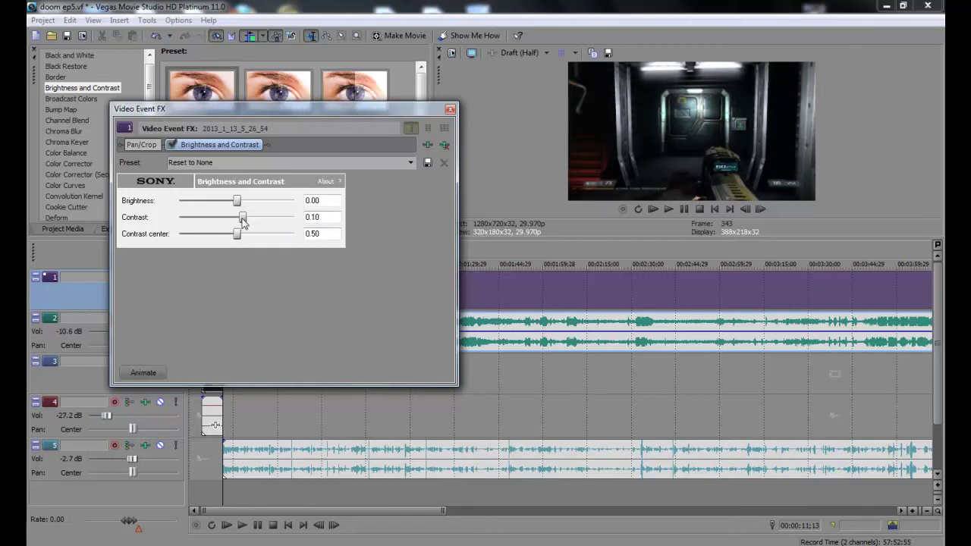
scroll(243, 222, "down", 1)
scroll(249, 219, "up", 1)
- Close the Video Event FX window and briefly play back the intro on track 4
left_click(449, 110)
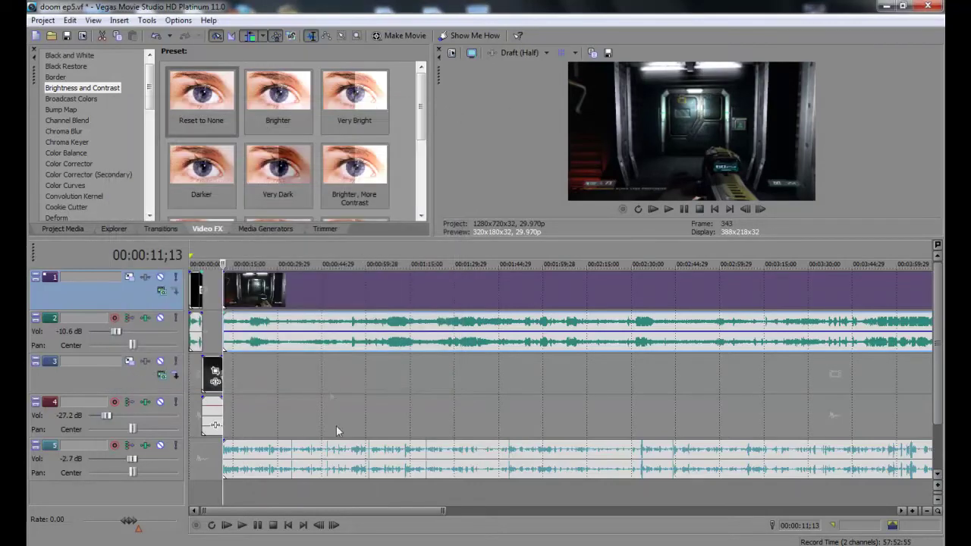
left_click(218, 423)
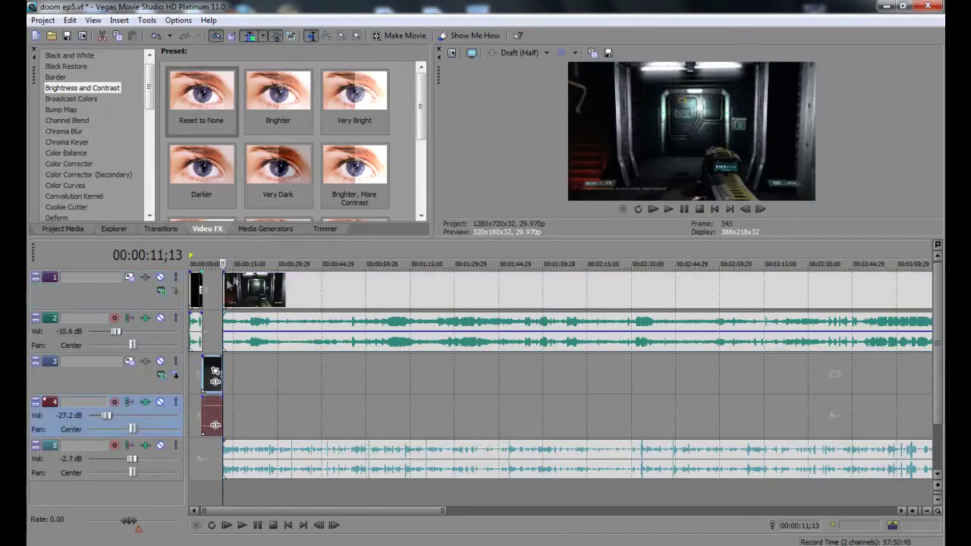
key("space")
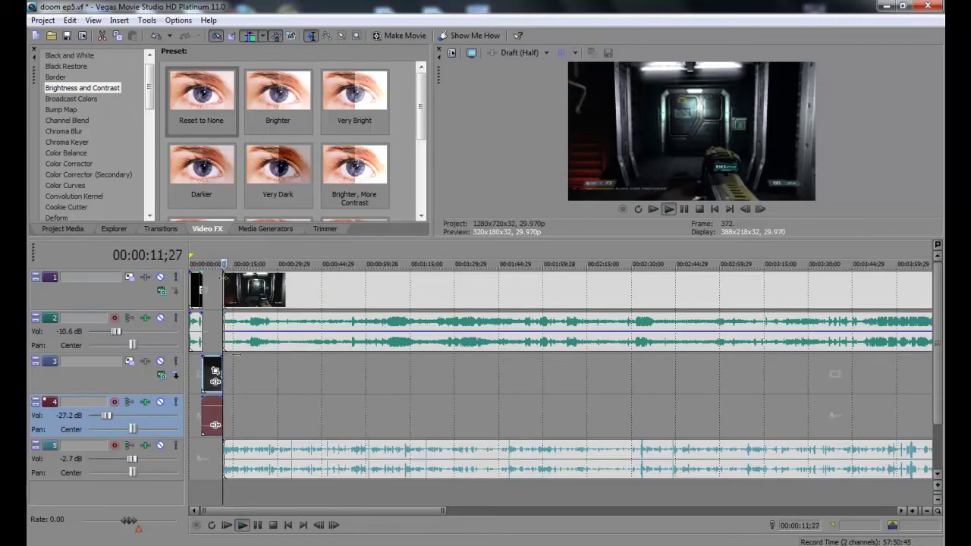
key("space")
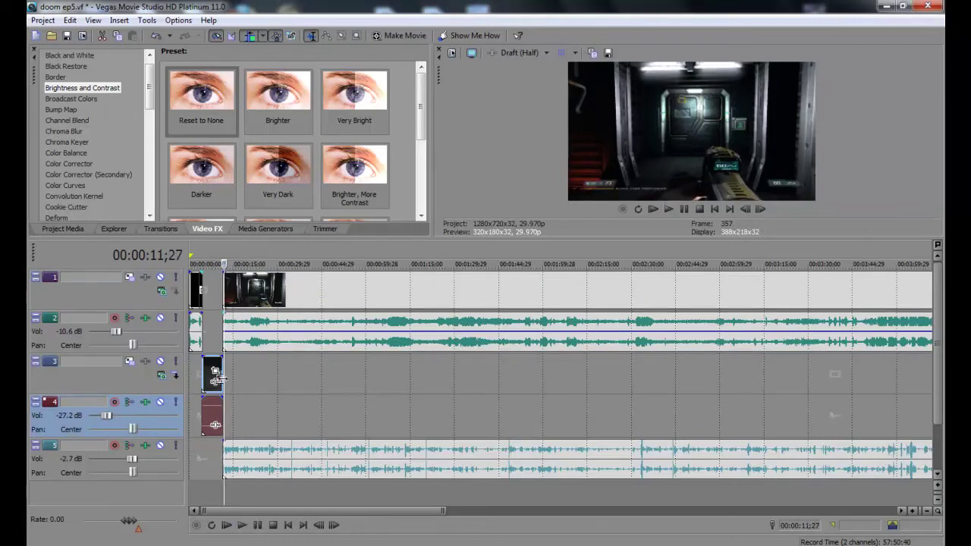
- Scrub from the project start past the Machinima logo and Team intro, then scroll to the media's end
left_click(258, 368)
key("ctrl+Home")
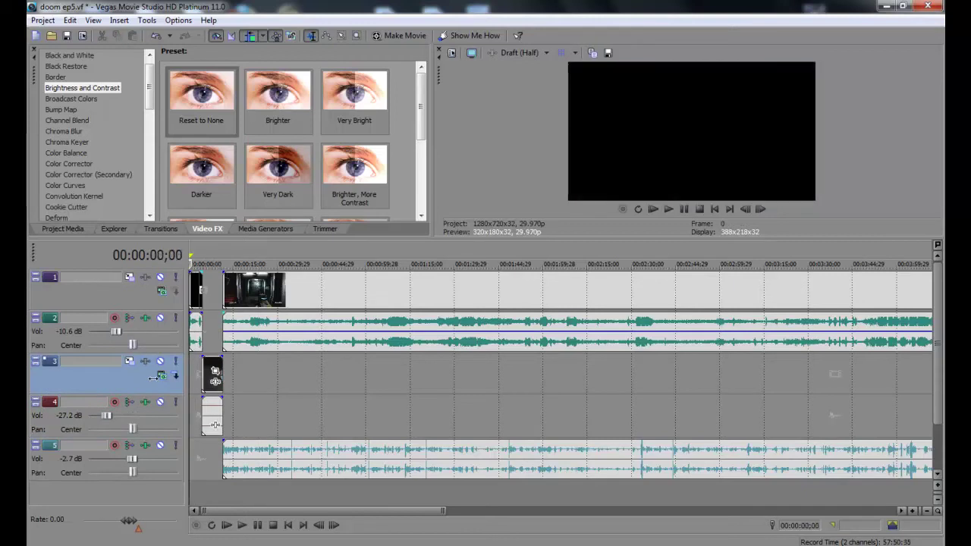
left_click(195, 381)
left_click_drag(194, 382, 195, 381)
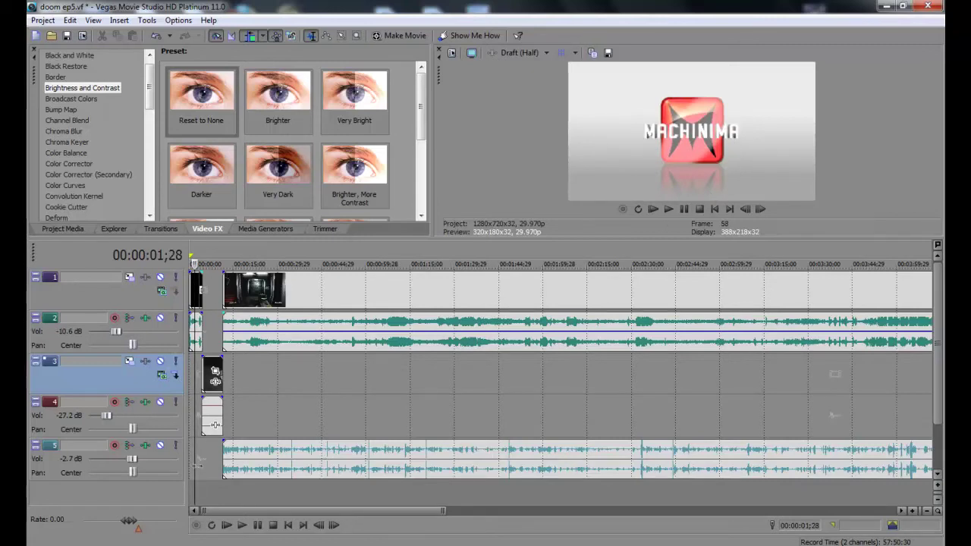
left_click(200, 467)
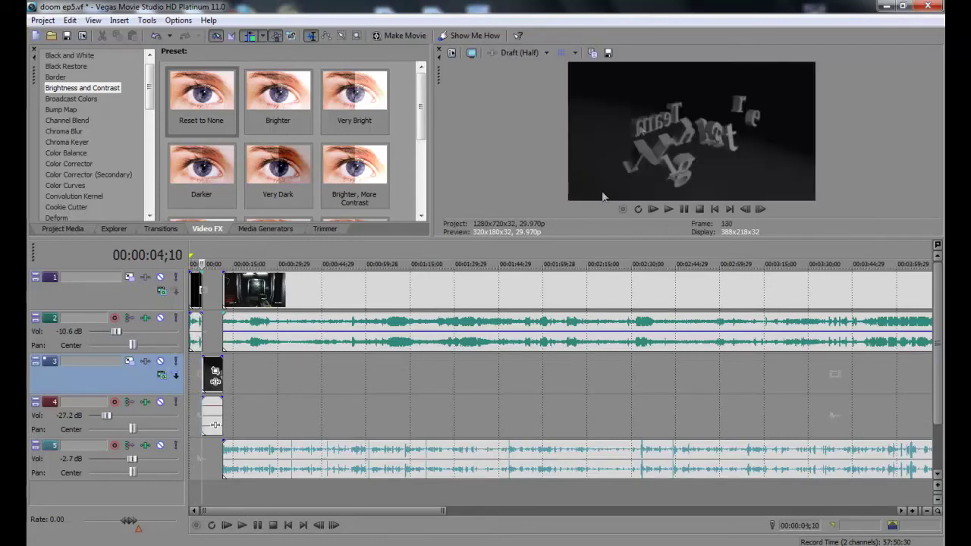
left_click_drag(200, 457, 354, 442)
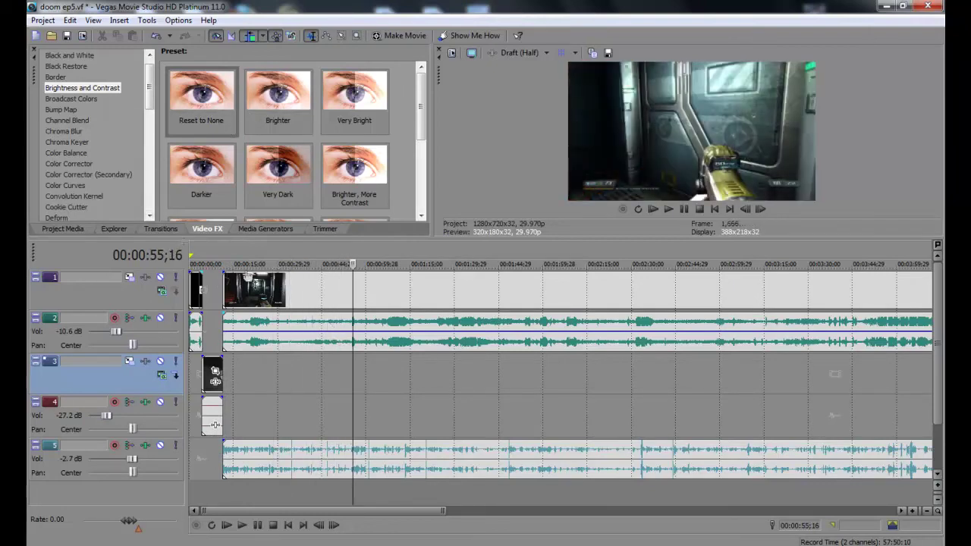
left_click_drag(353, 513, 806, 498)
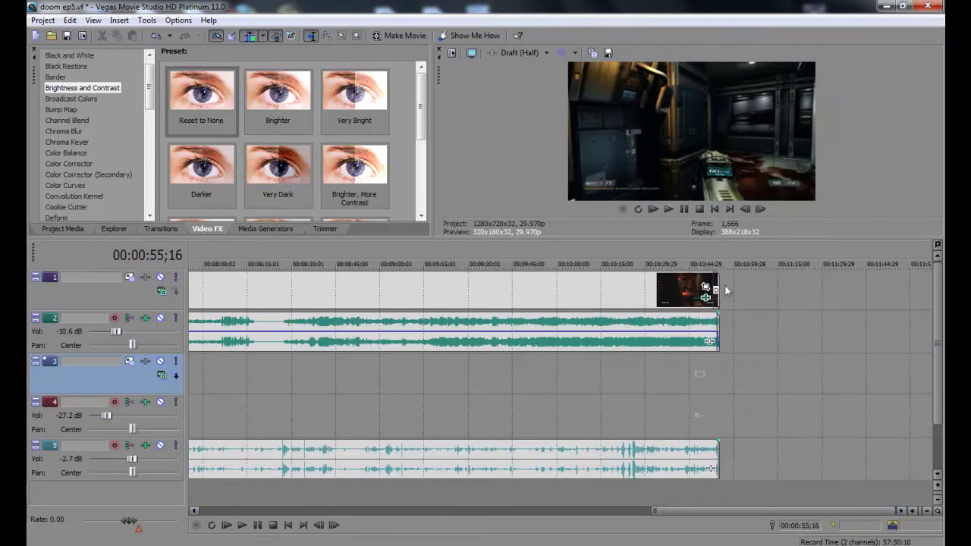
- Show the Transitions library and place the playhead just before the final Dissolve to preview the fade
left_click(166, 230)
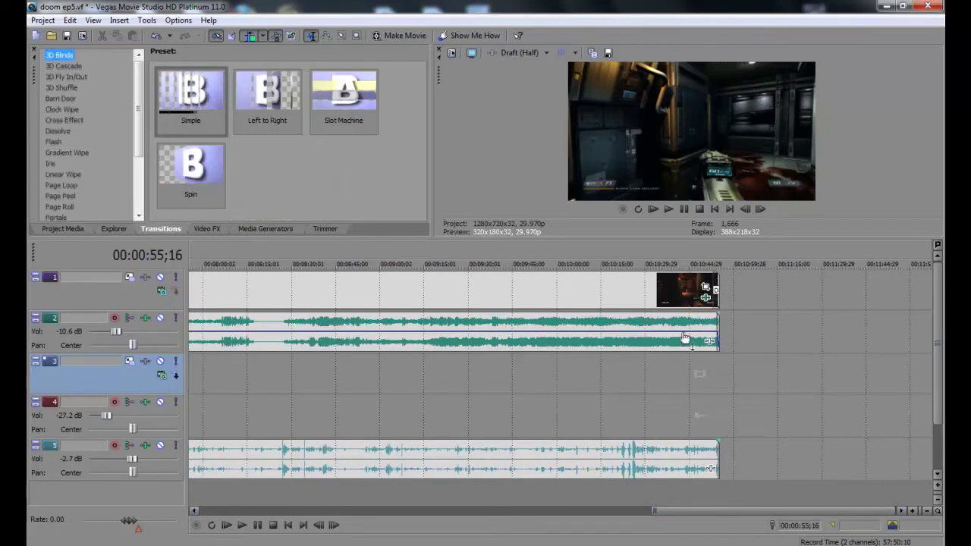
left_click(774, 378)
scroll(736, 378, "up", 5)
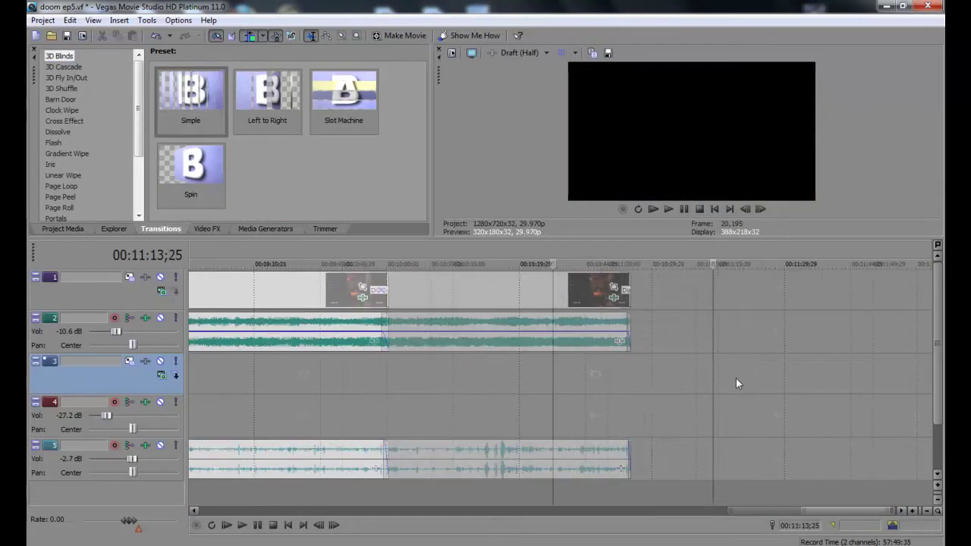
left_click_drag(847, 516, 828, 516)
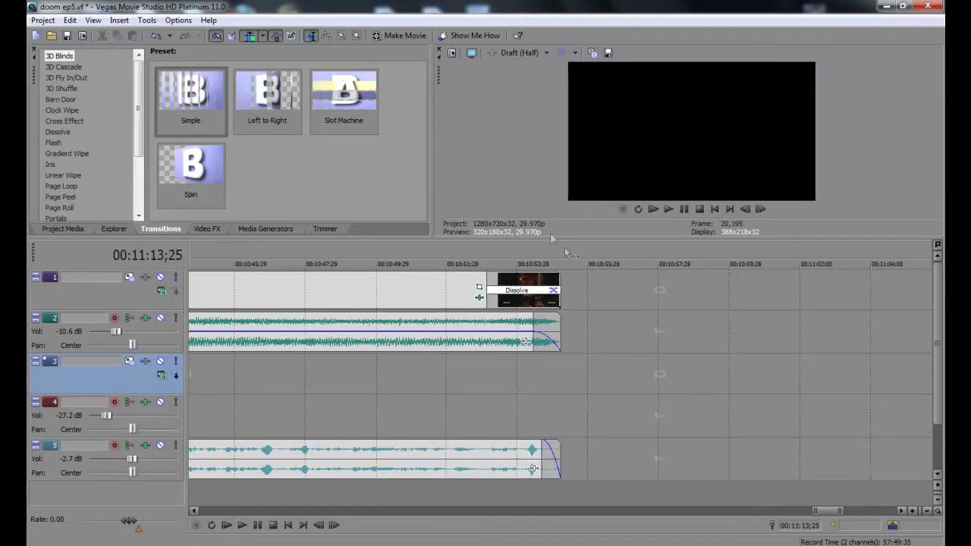
left_click(518, 250)
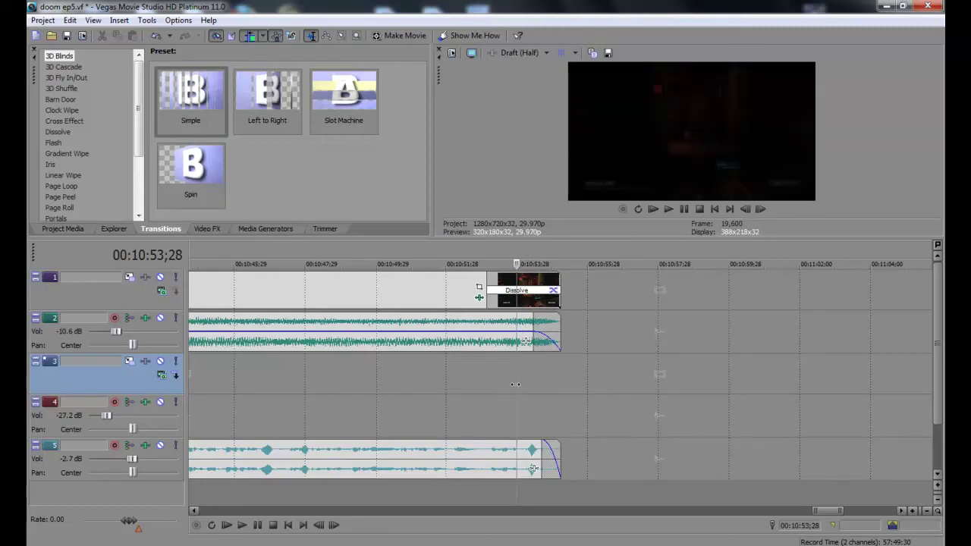
left_click_drag(516, 384, 489, 395)
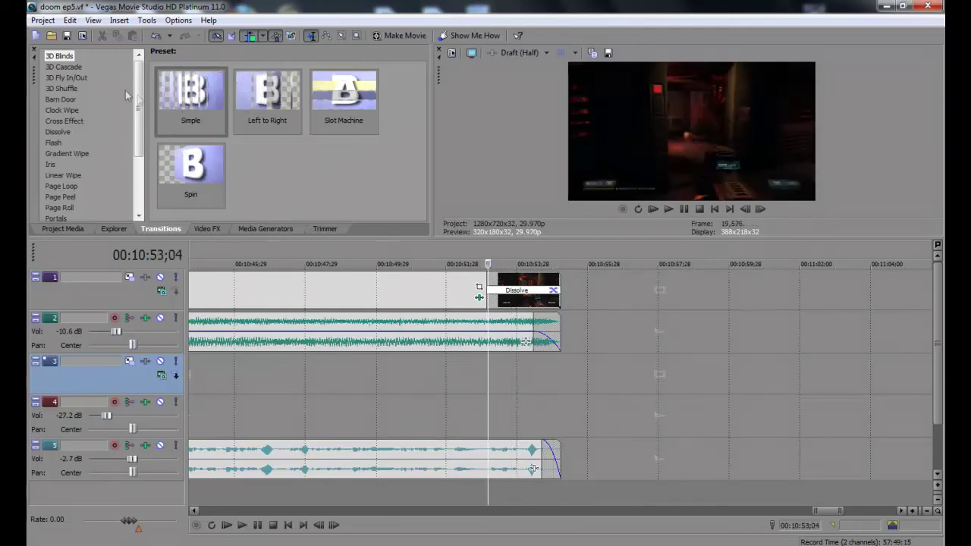
- Browse the 3D Fly In/Out and Clock Wipe transition presets
left_click(72, 78)
left_click(62, 110)
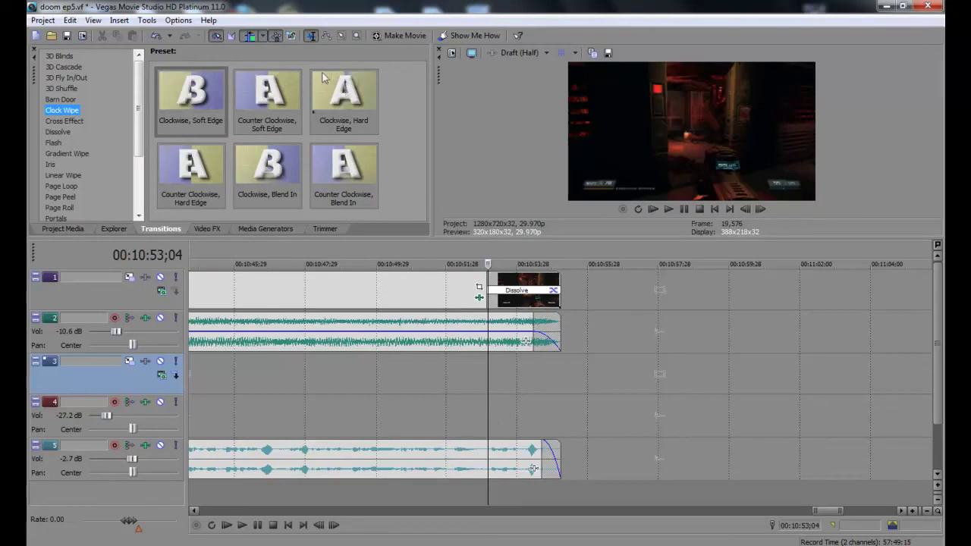
left_click(43, 20)
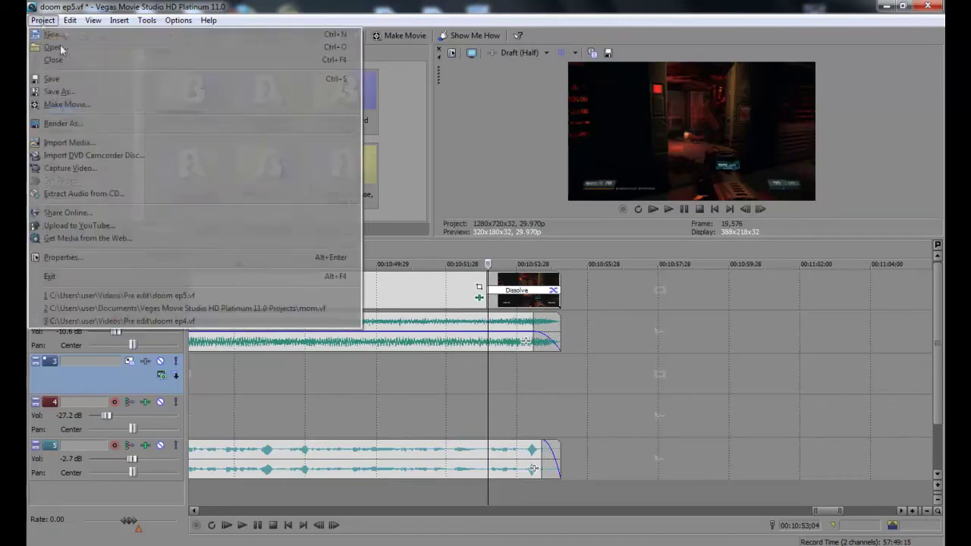
- Render doom ep5.mp4 with MainConcept AVC/AAC template 'the Right ONE!!!' and open Customize Template
left_click(73, 128)
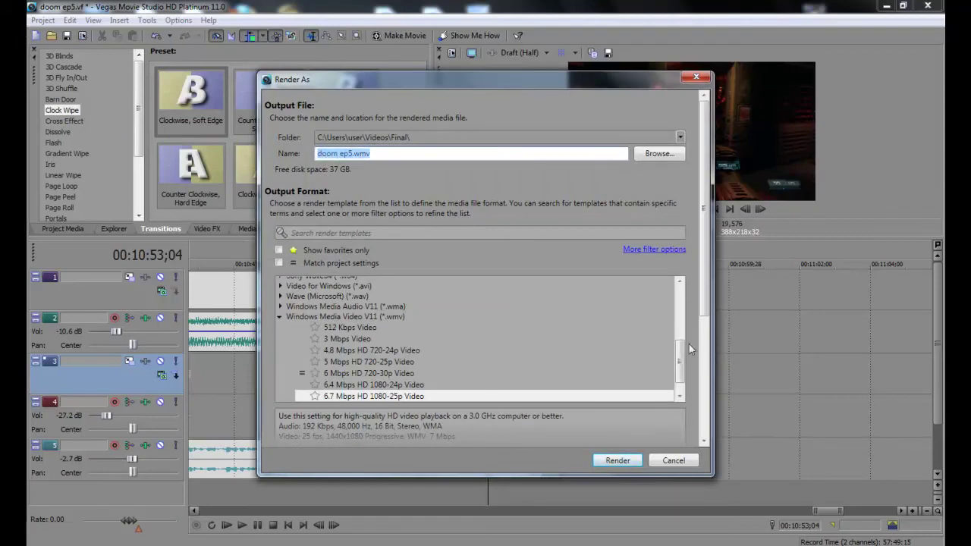
left_click_drag(680, 355, 682, 334)
left_click(278, 393)
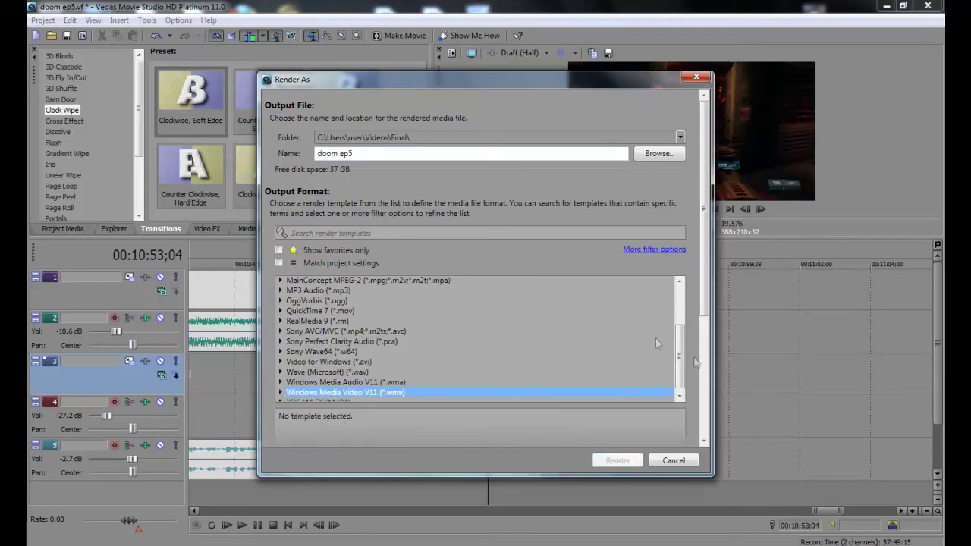
left_click_drag(684, 363, 683, 324)
left_click(282, 339)
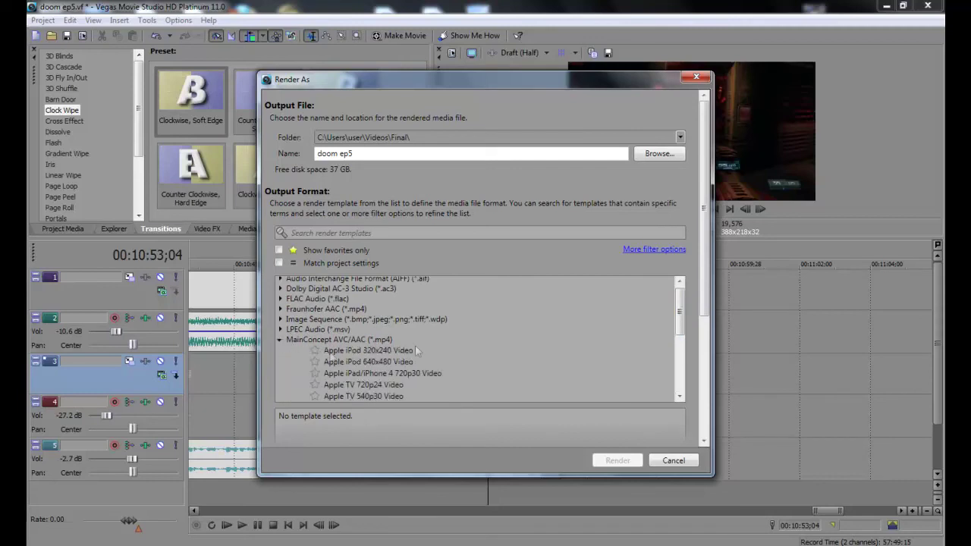
left_click_drag(680, 317, 679, 350)
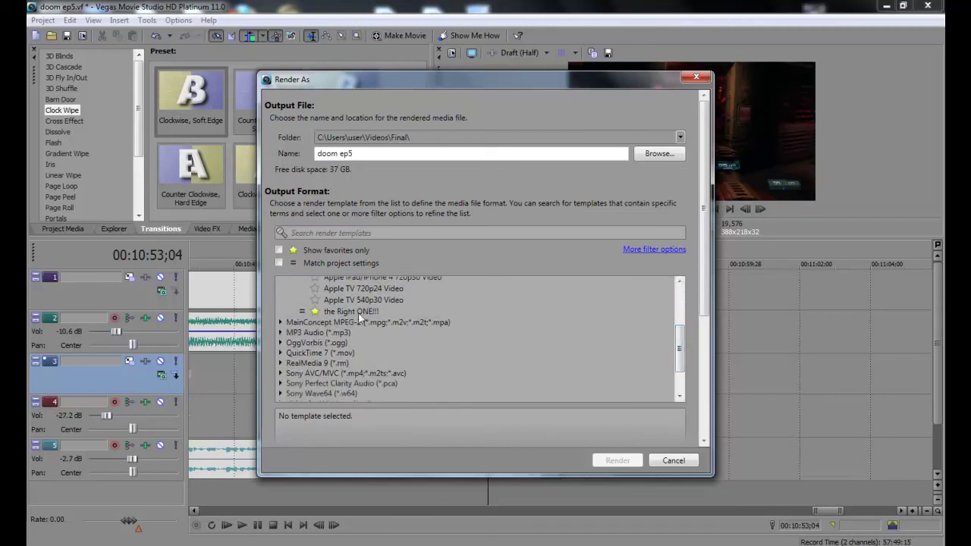
left_click(352, 311)
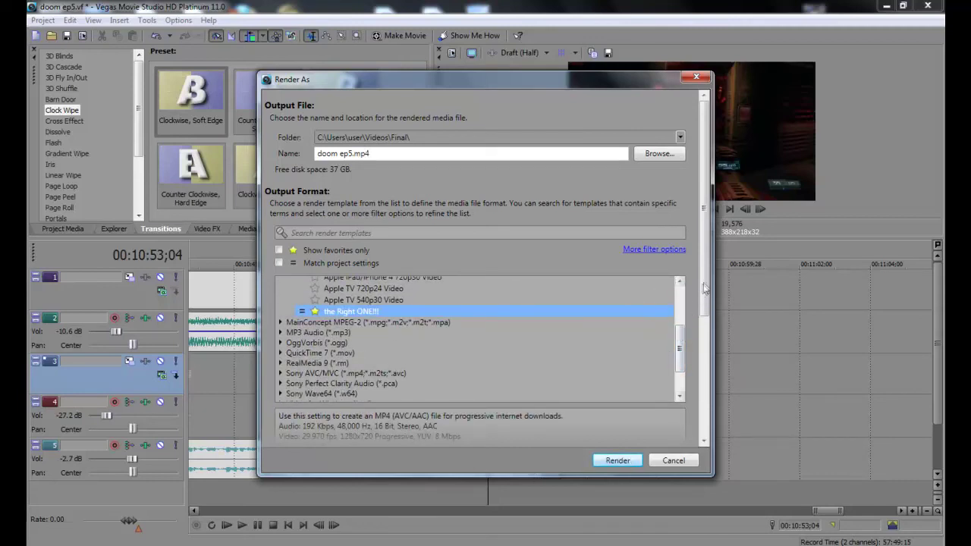
scroll(692, 361, "down", 5)
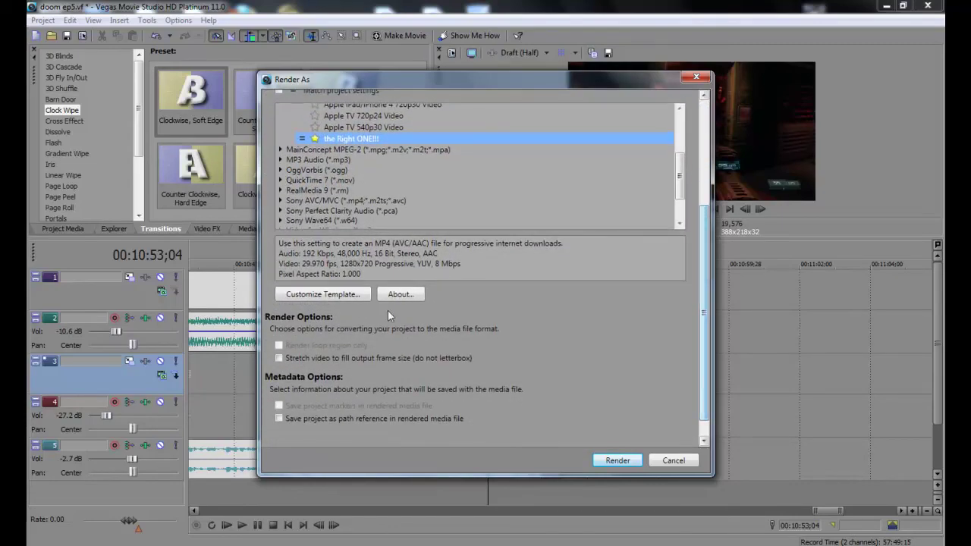
left_click(322, 292)
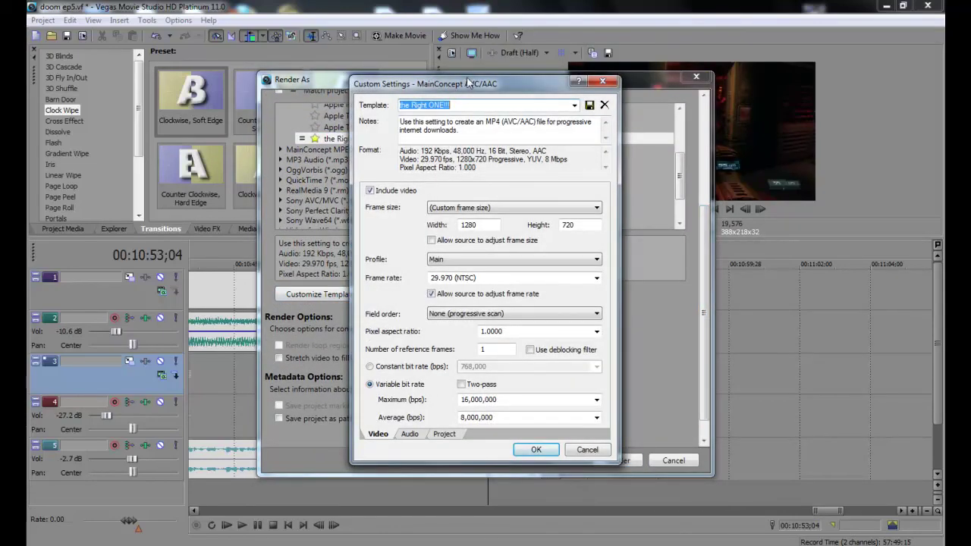
- Inspect the template's Audio, Project and Video settings, then close both render dialogs without rendering
left_click_drag(469, 82, 649, 62)
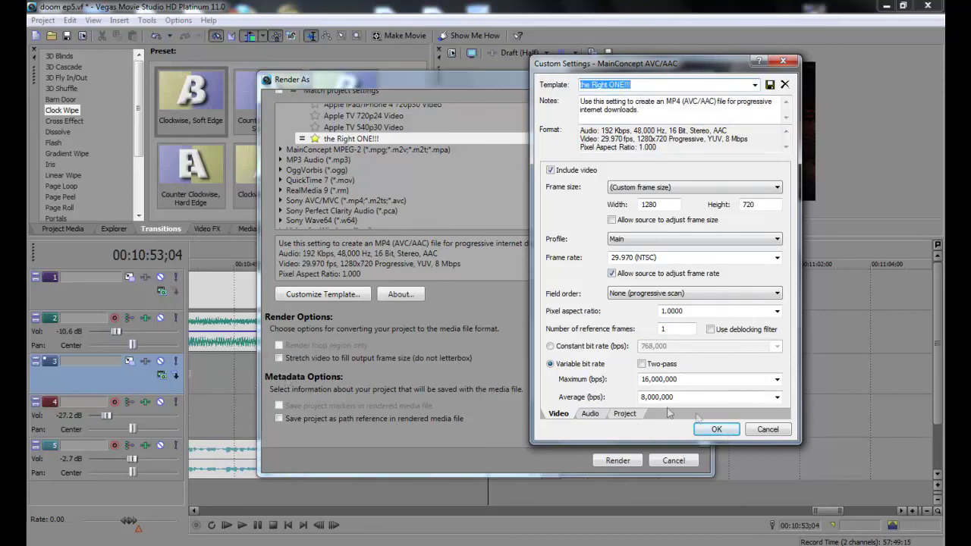
left_click(592, 415)
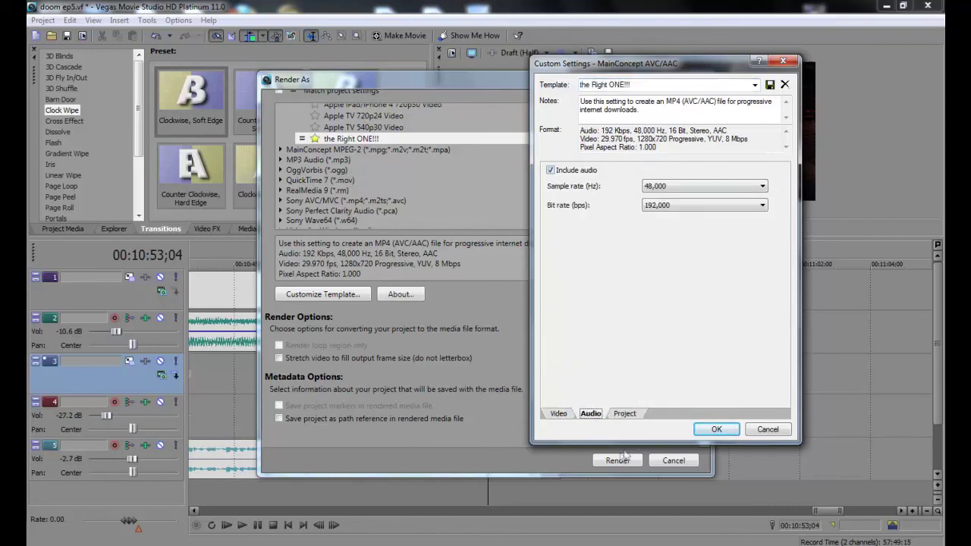
left_click(626, 414)
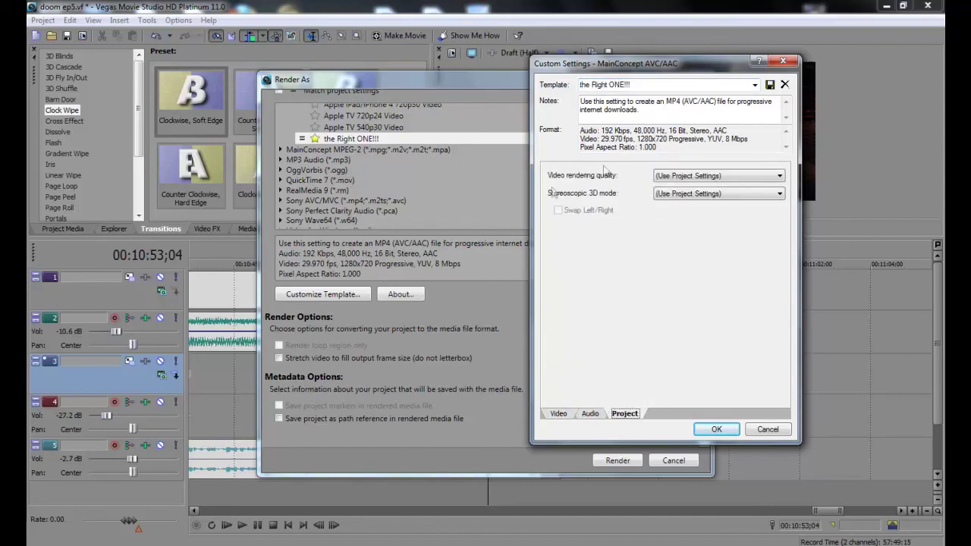
left_click(559, 414)
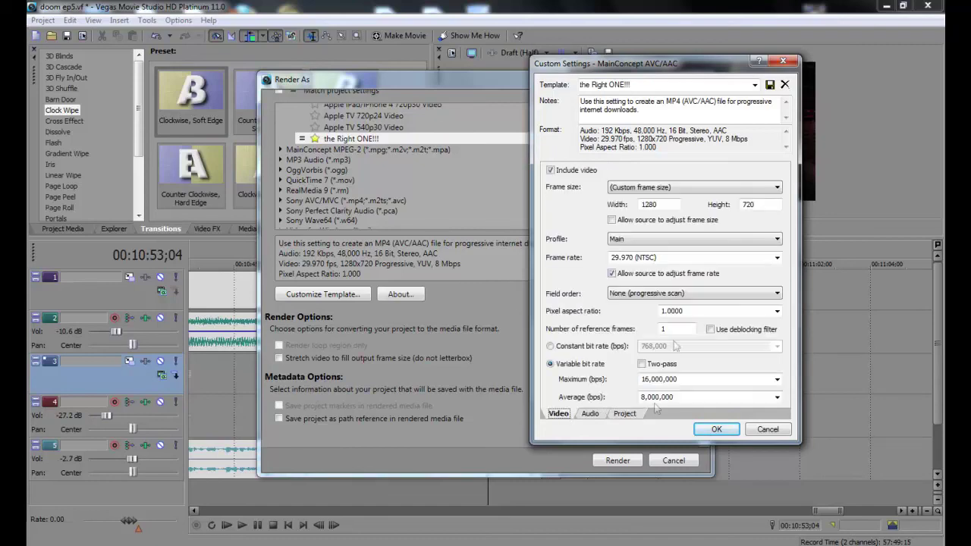
left_click(725, 435)
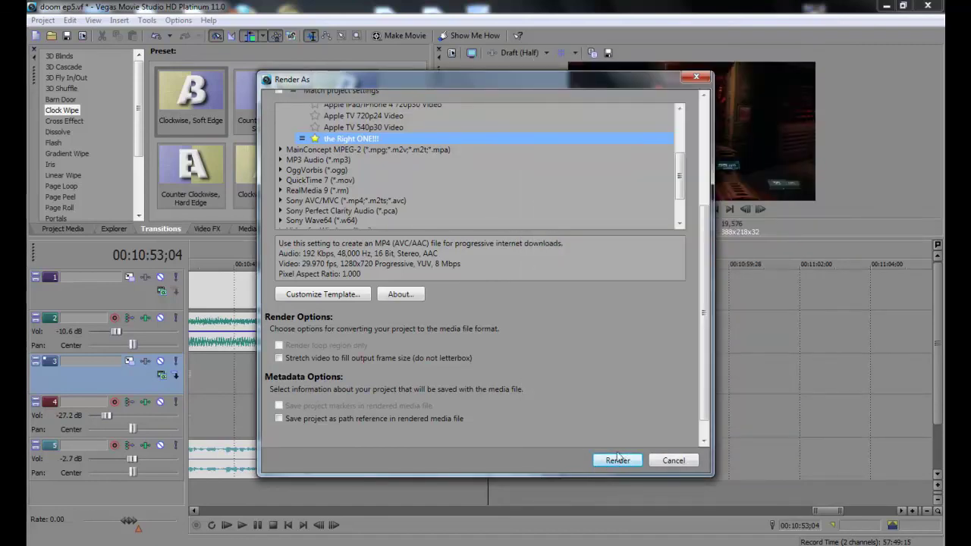
left_click(697, 77)
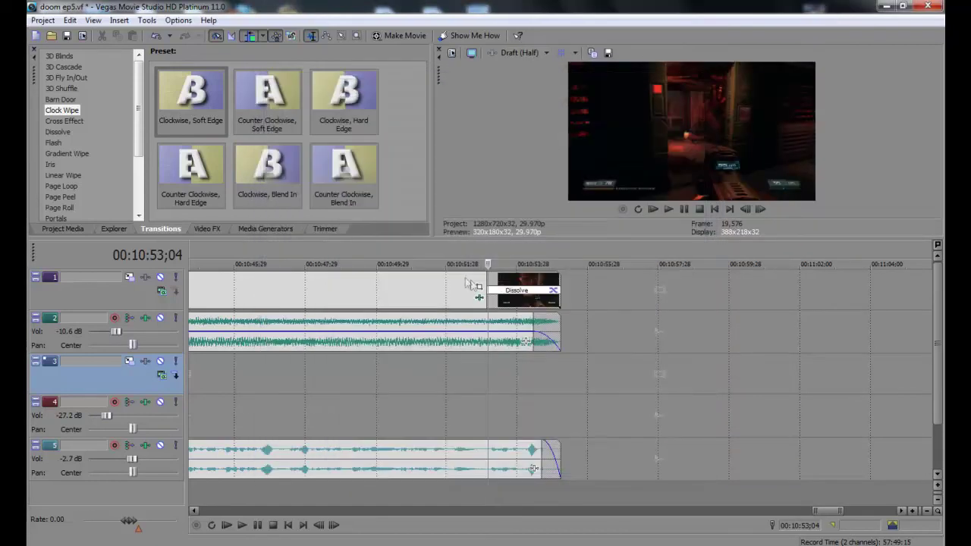
- Zoom the timeline out to the whole project and park the playhead at 00:06:49;24
scroll(491, 357, "down", 10)
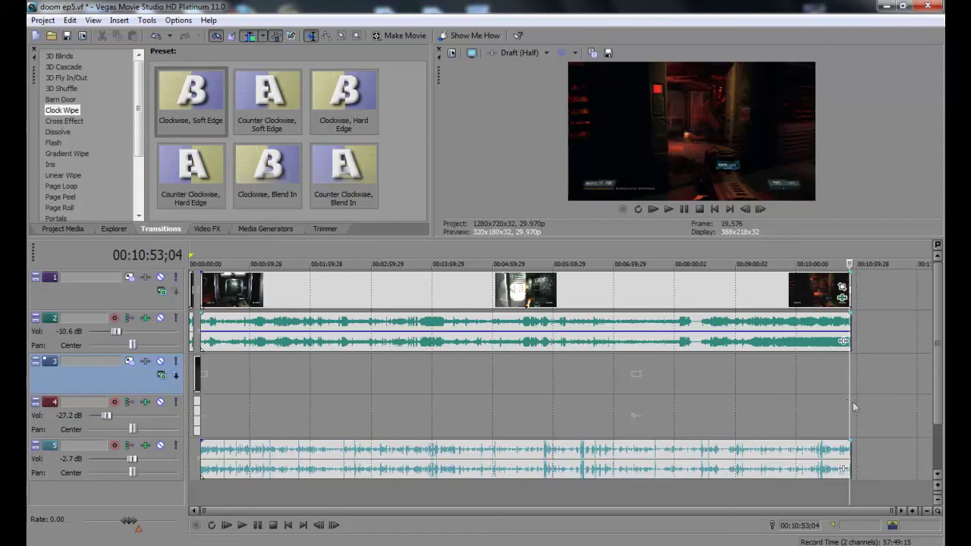
left_click(618, 371)
left_click(466, 360)
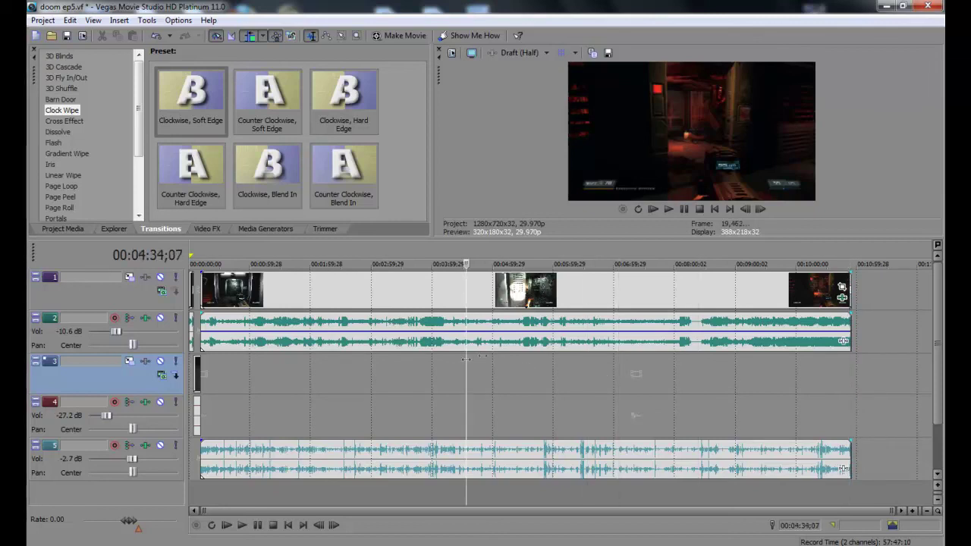
left_click(590, 353)
left_click(604, 350)
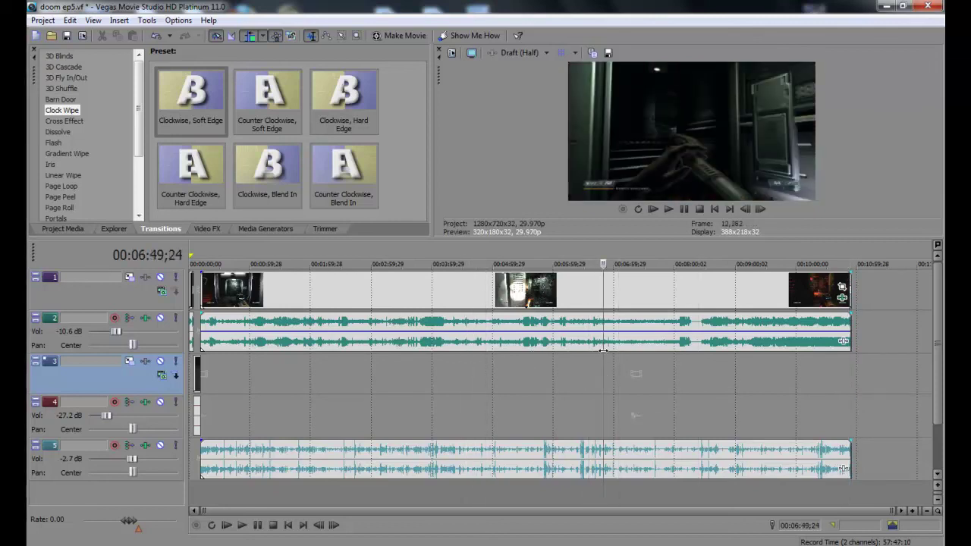